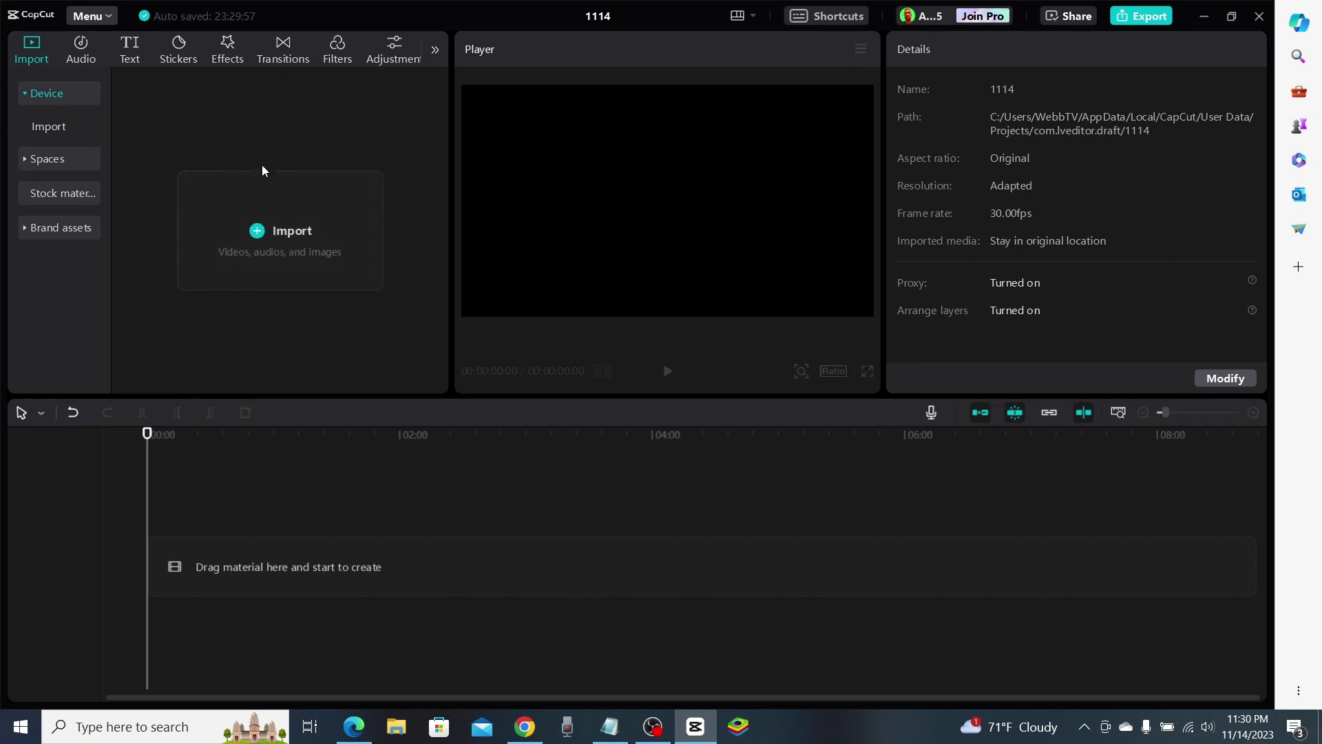
Step: Add a default text clip and replace it with the 'this is how you can make an avatar' script
{"action": "left_click", "coordinate": [132, 53]}
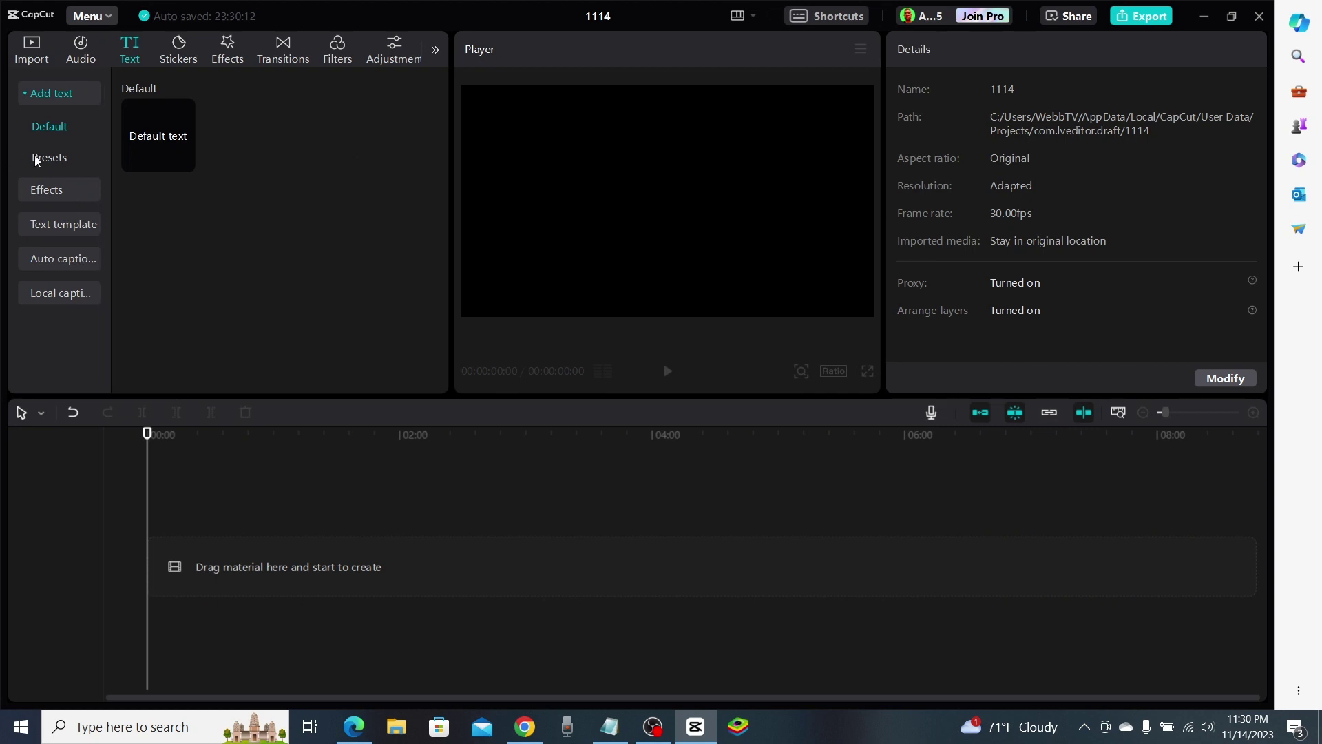
{"action": "left_click_drag", "start_coordinate": [158, 136], "coordinate": [252, 519]}
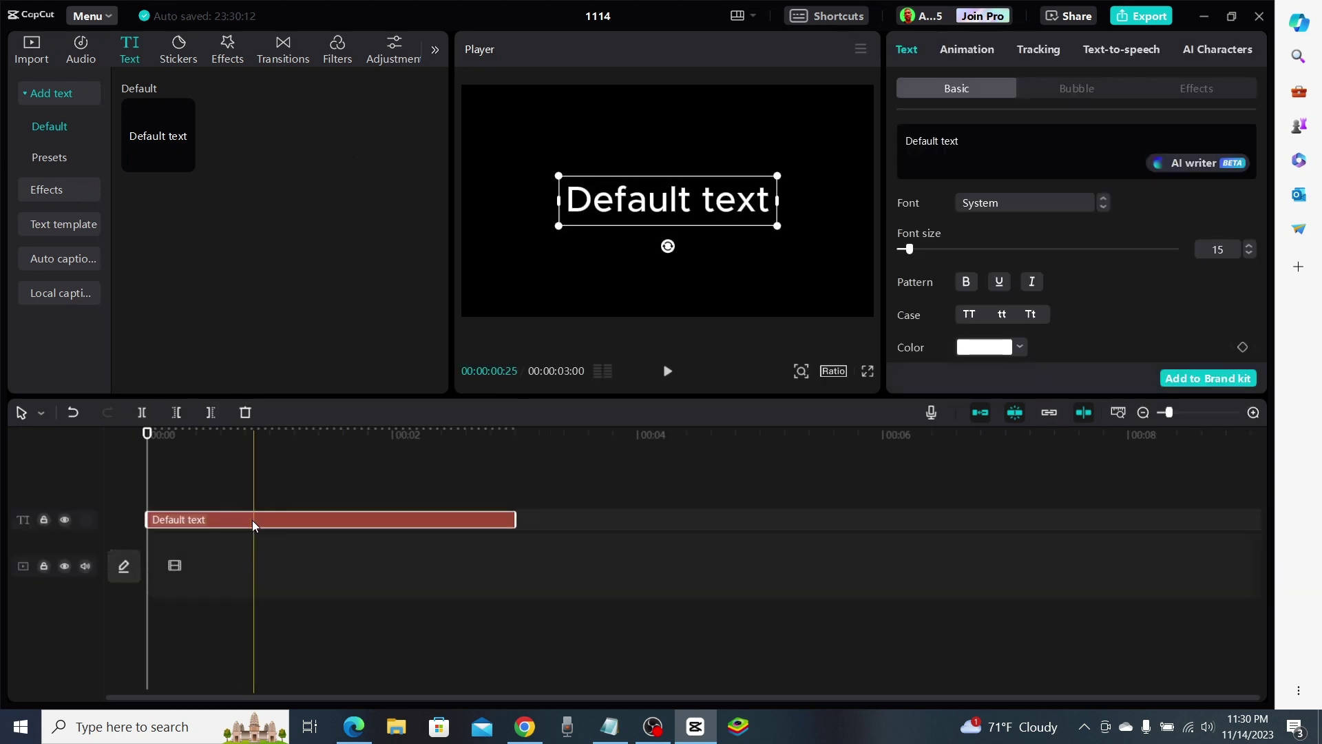
{"action": "left_click", "coordinate": [974, 149]}
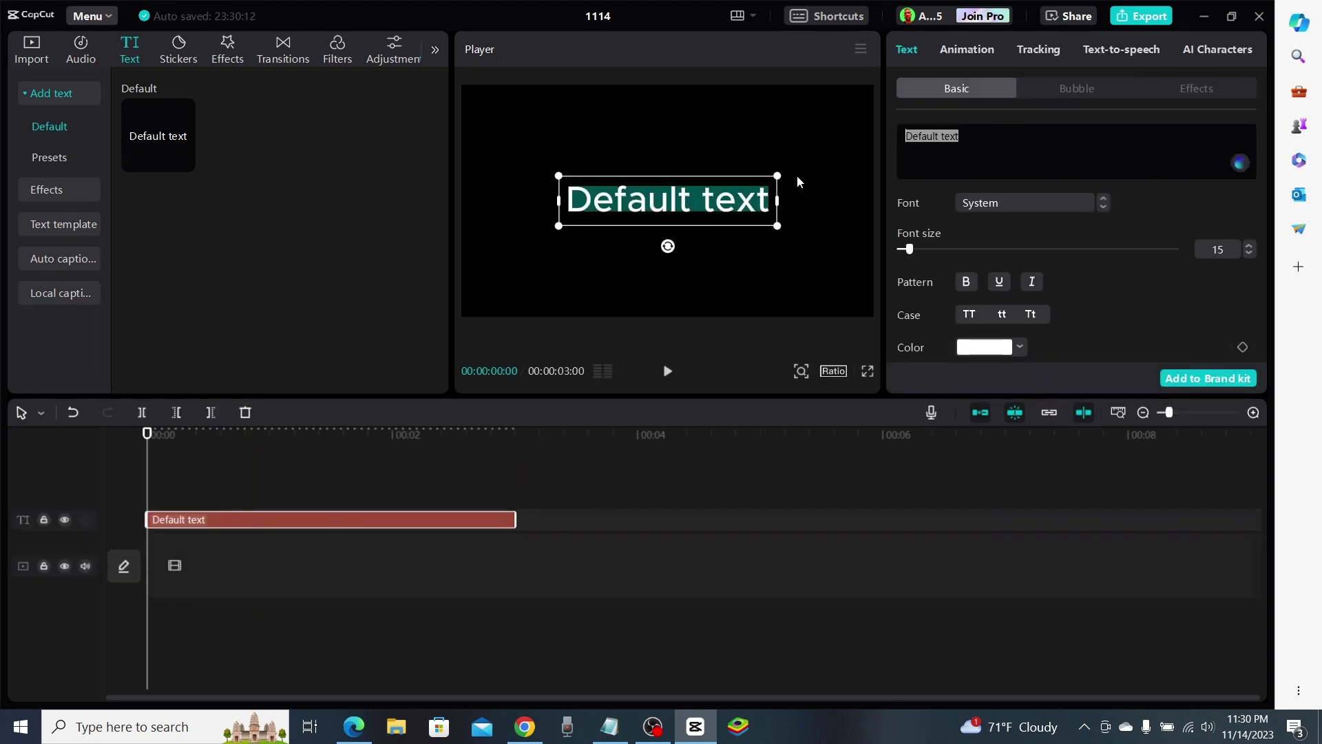
{"action": "type", "text": "this is how"}
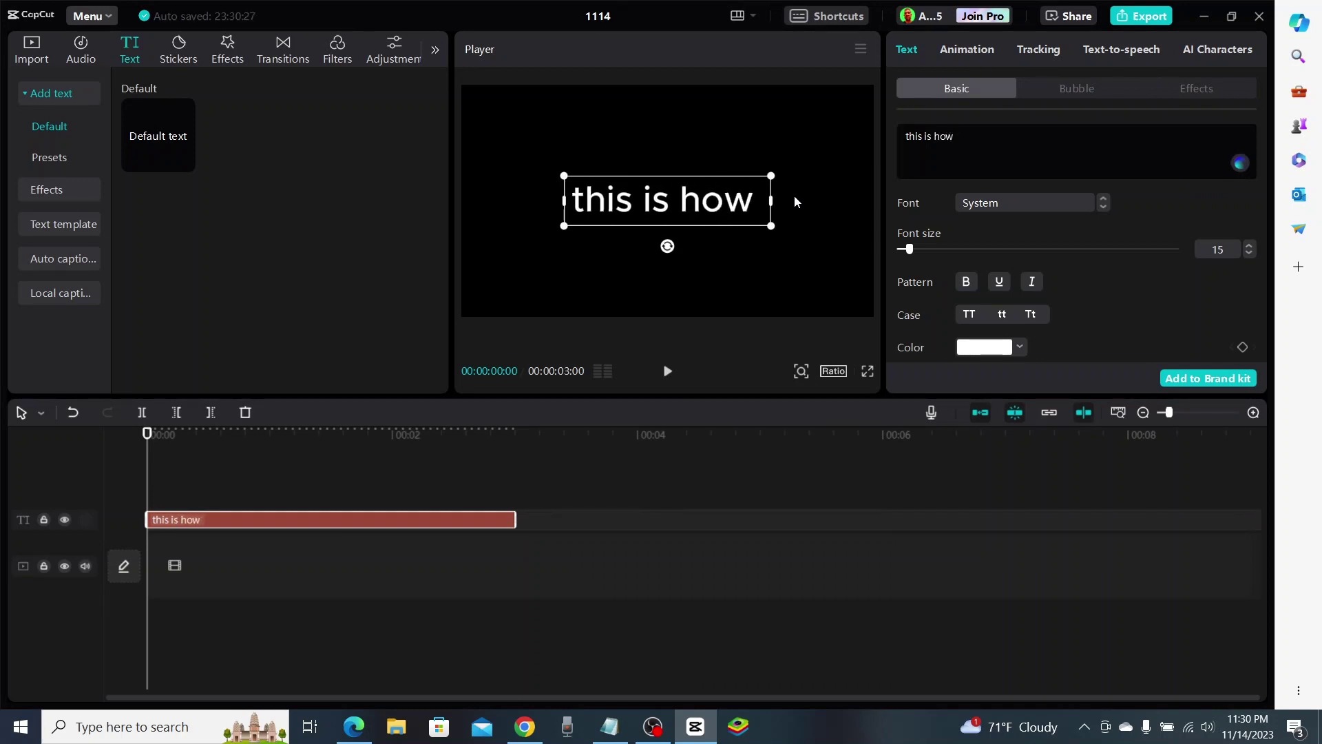
{"action": "type", "text": " you can"}
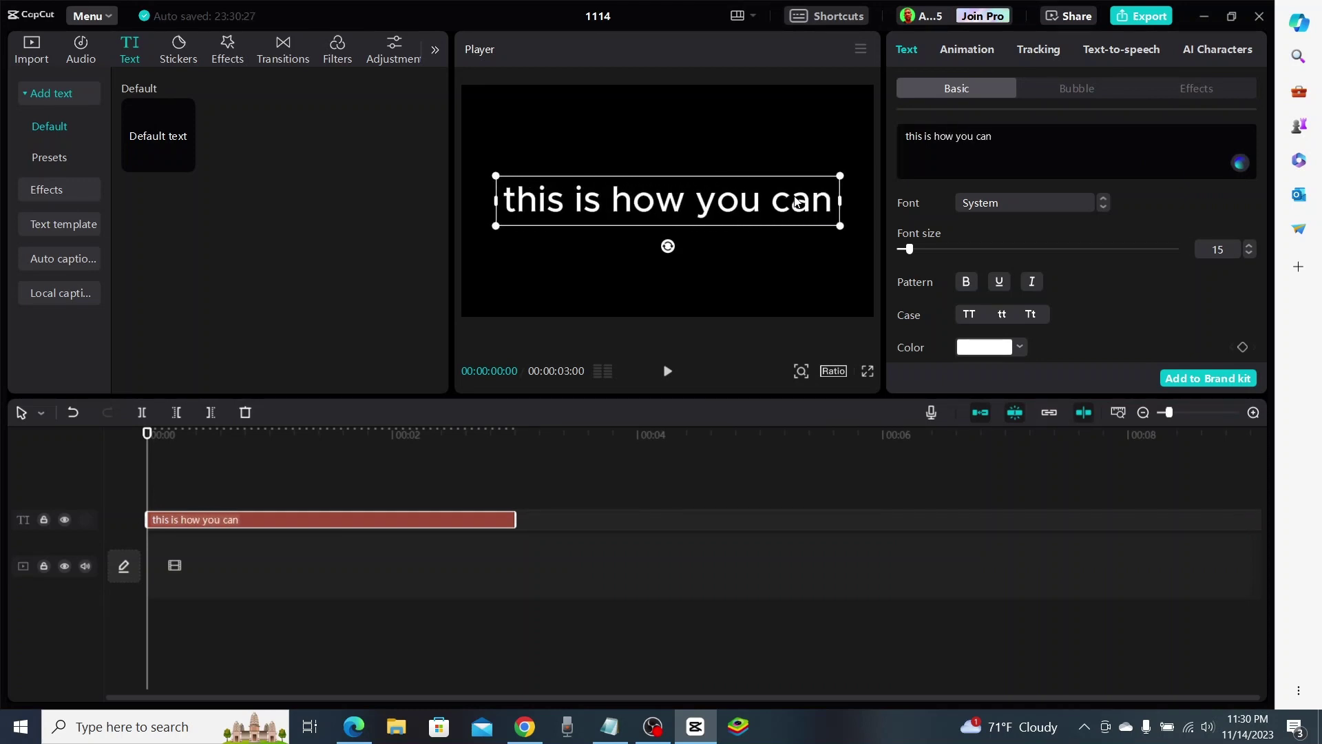
{"action": "type", "text": " make an avata"}
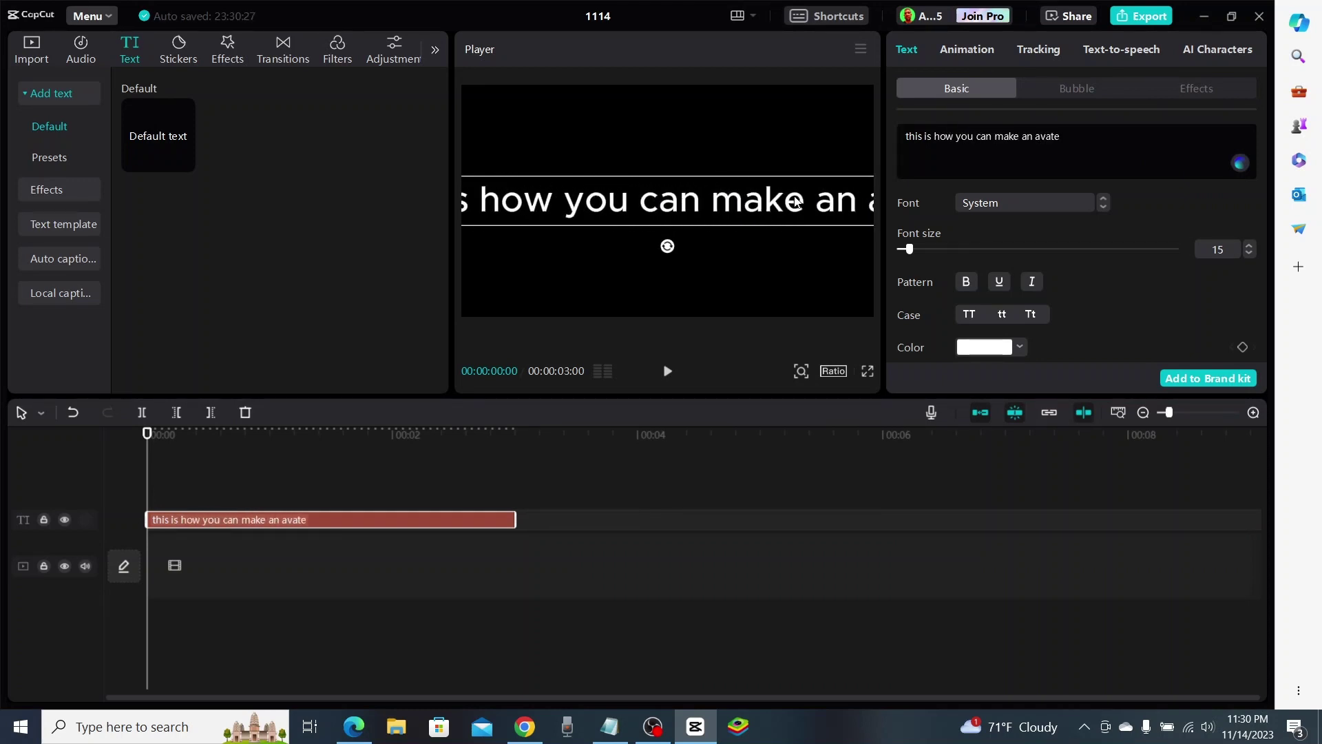
{"action": "type", "text": "r c"}
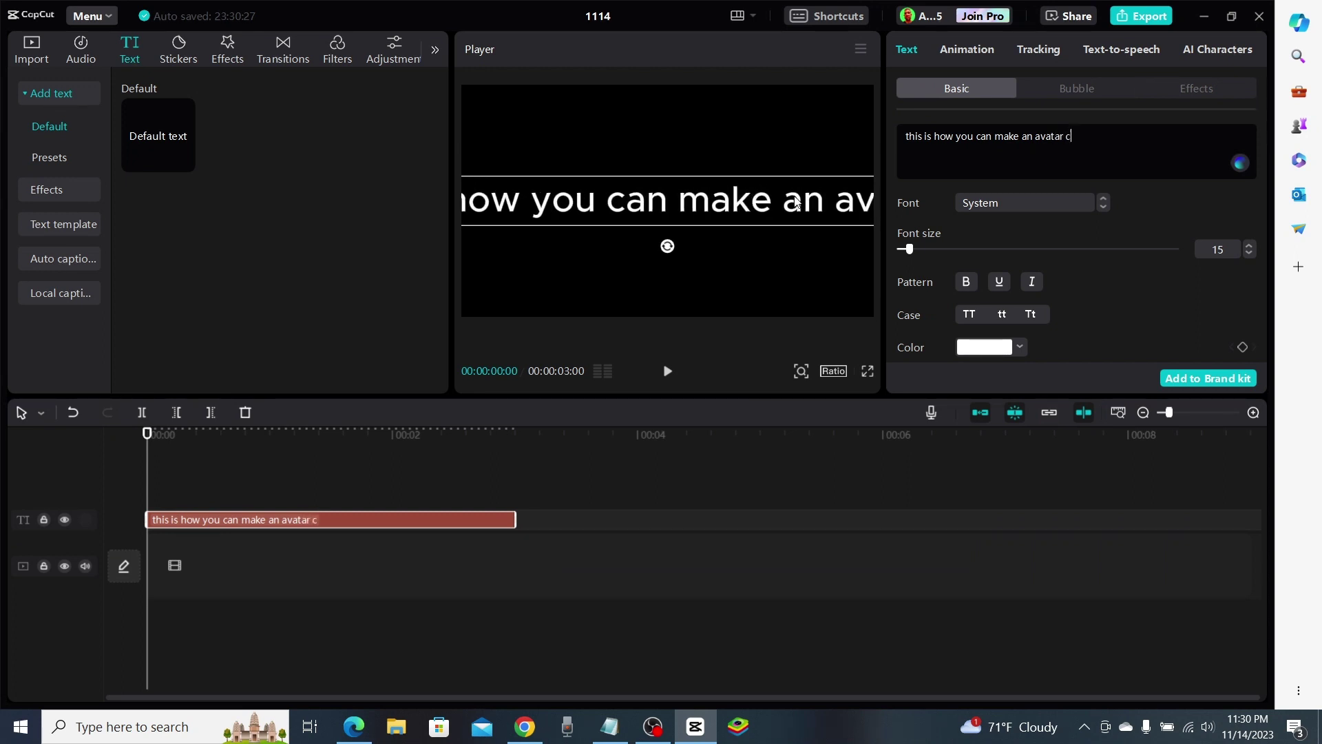
{"action": "type", "text": "ompletely for fre"}
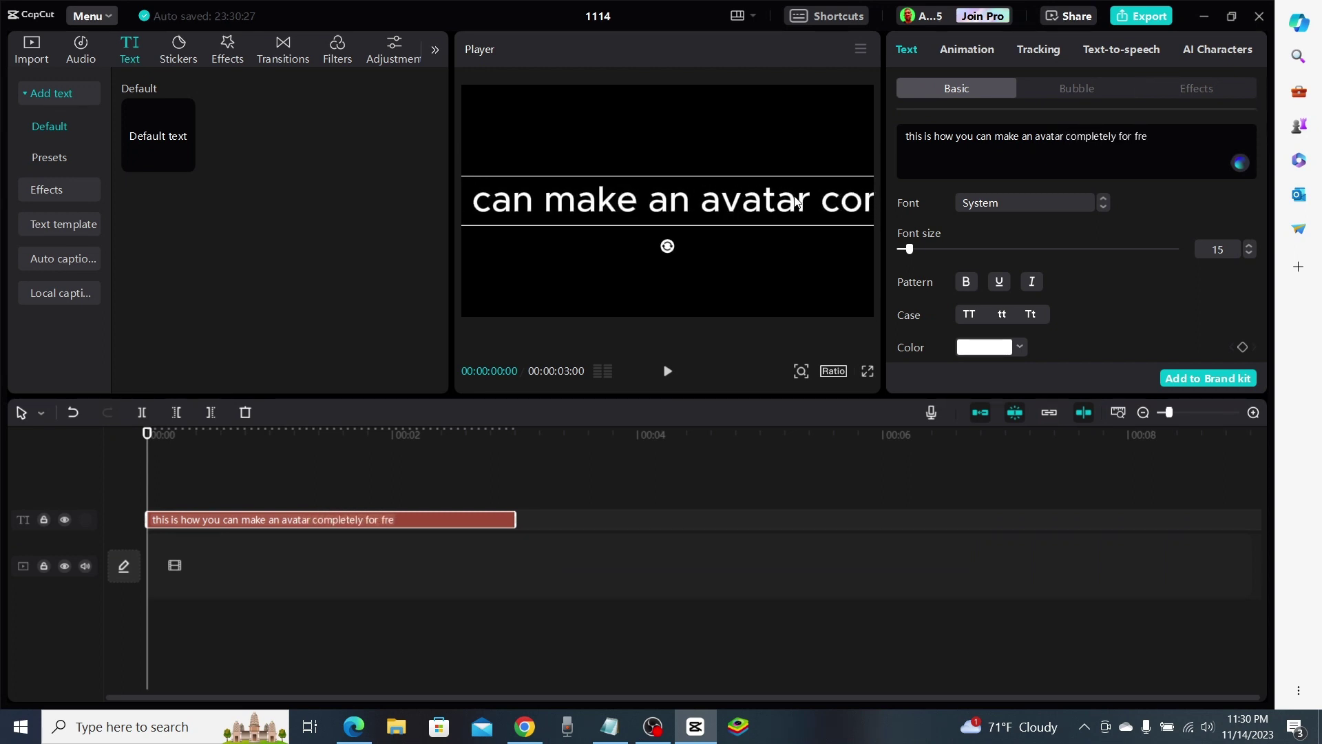
{"action": "type", "text": "e using capcut ma"}
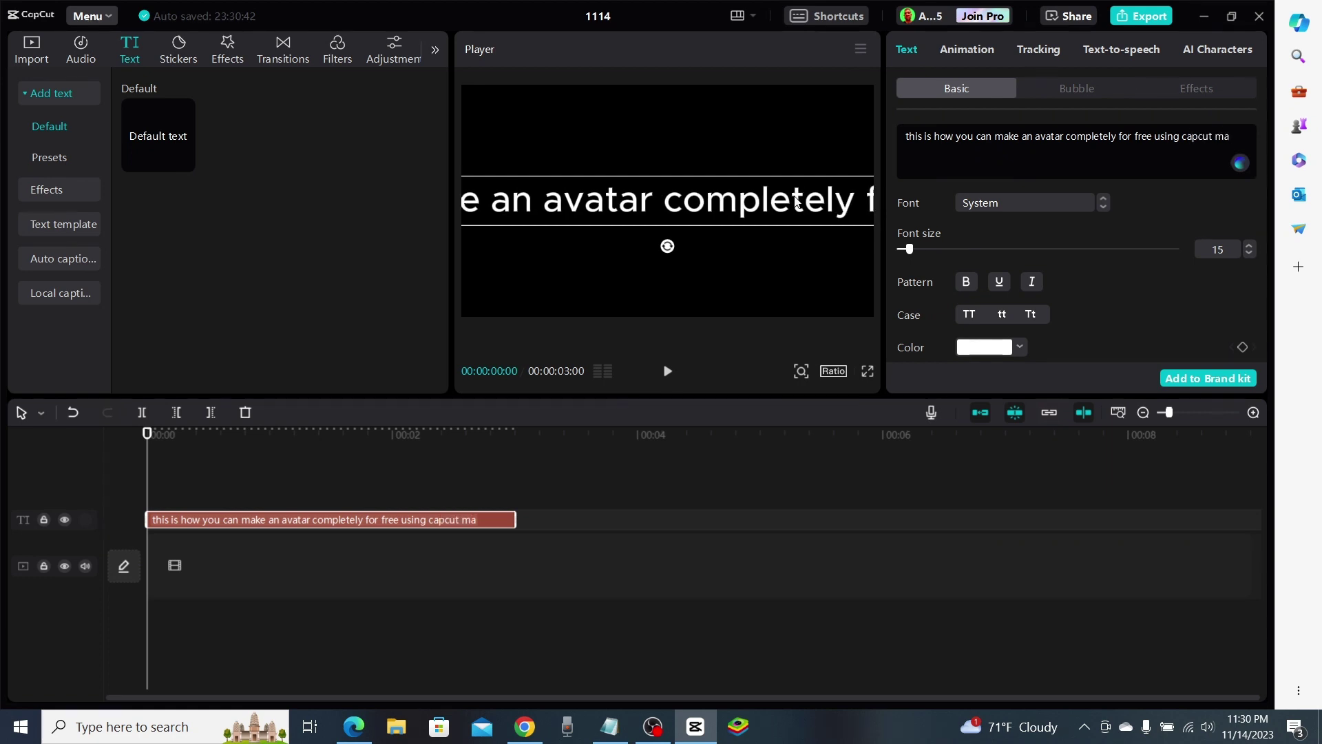
{"action": "type", "text": "ke sure you guys subs"}
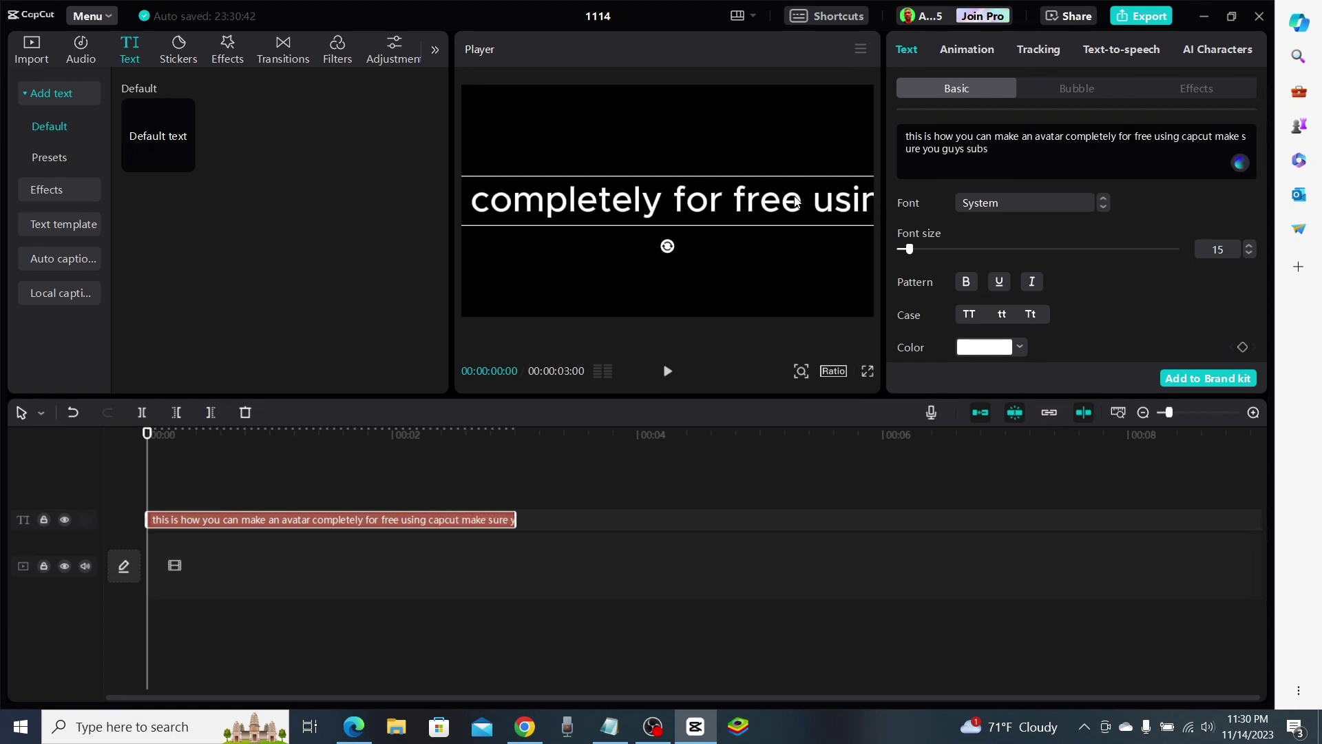
{"action": "type", "text": "cribe thanks guys"}
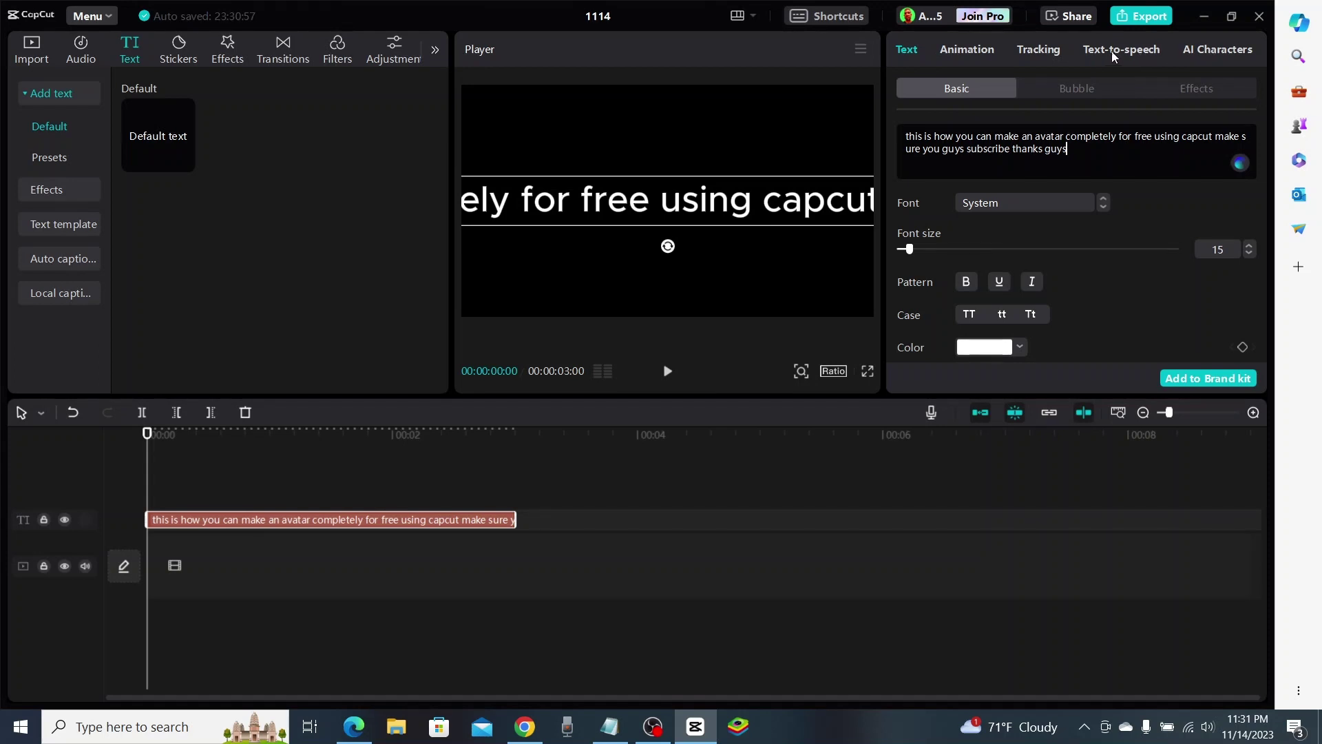
Step: Browse the AI Characters gallery, scrolling through the available avatar thumbnails
{"action": "left_click", "coordinate": [1212, 51]}
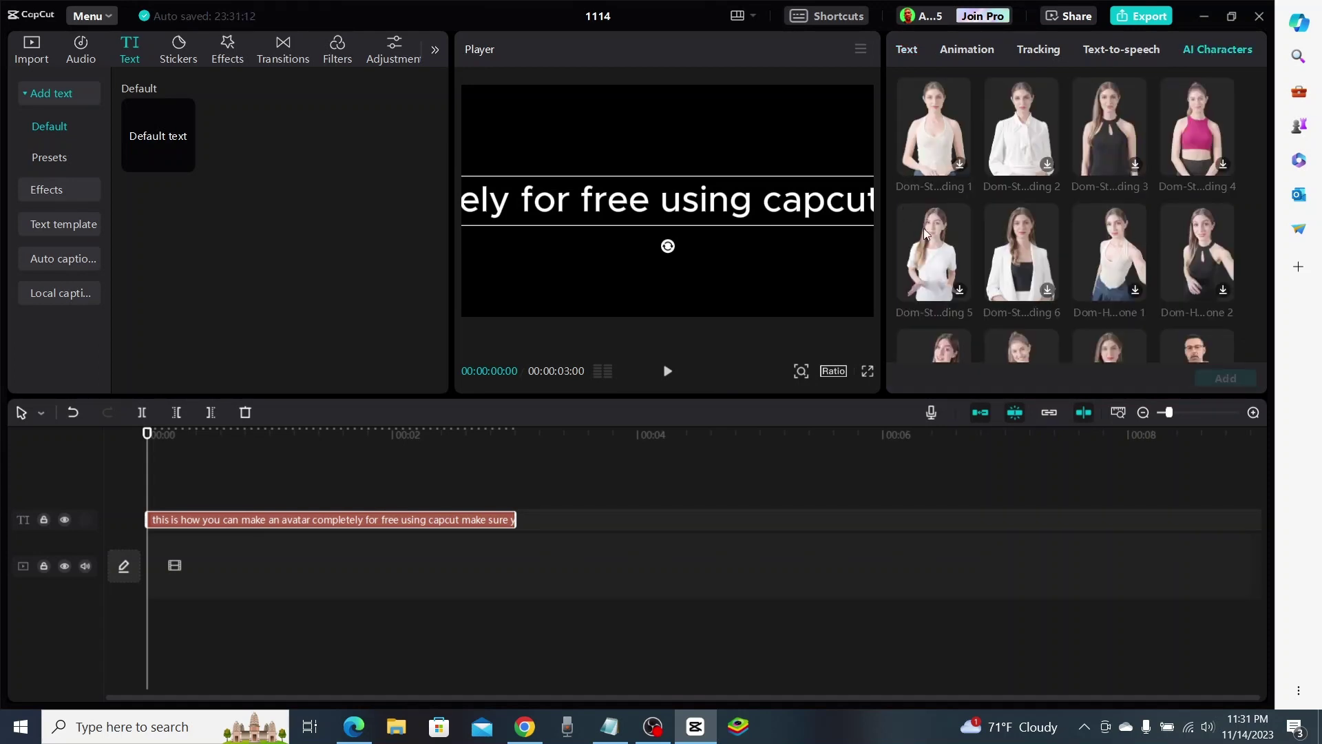
{"action": "scroll", "coordinate": [956, 188], "scroll_direction": "down", "scroll_amount": 5}
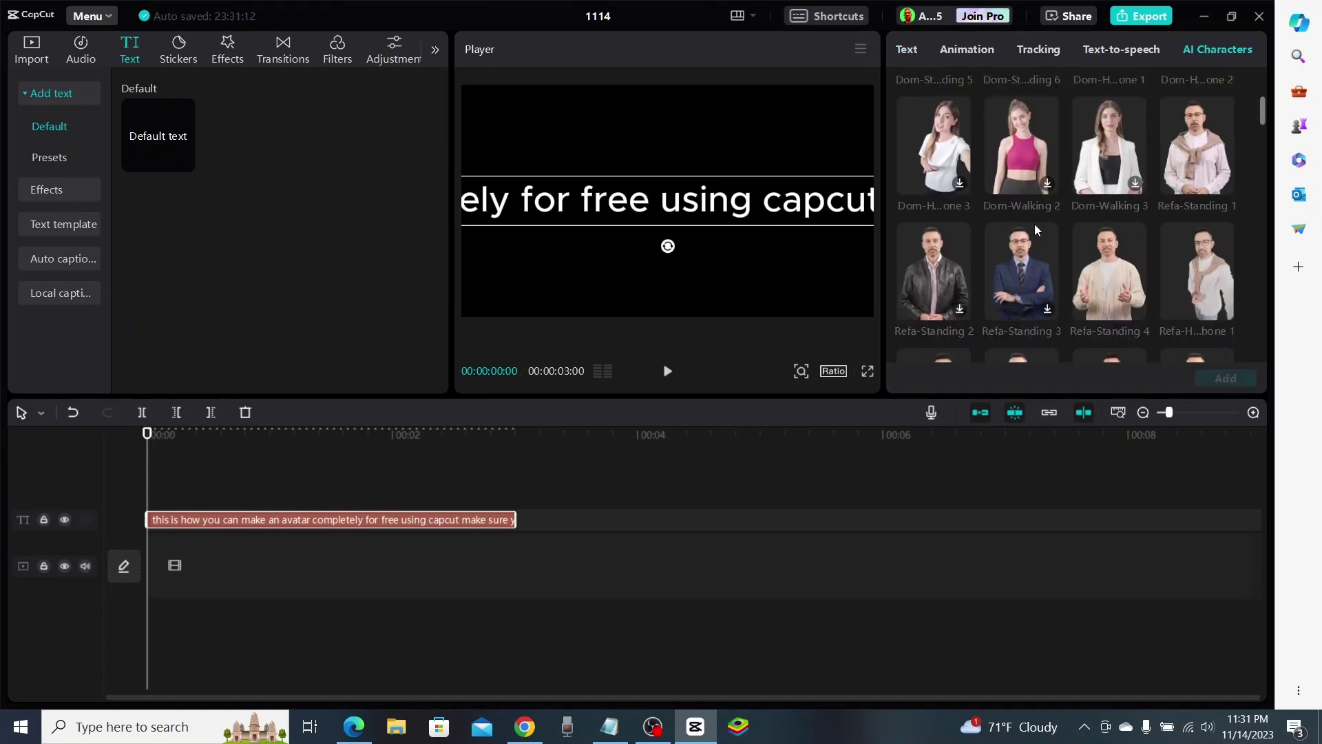
{"action": "scroll", "coordinate": [1033, 226], "scroll_direction": "up", "scroll_amount": 5}
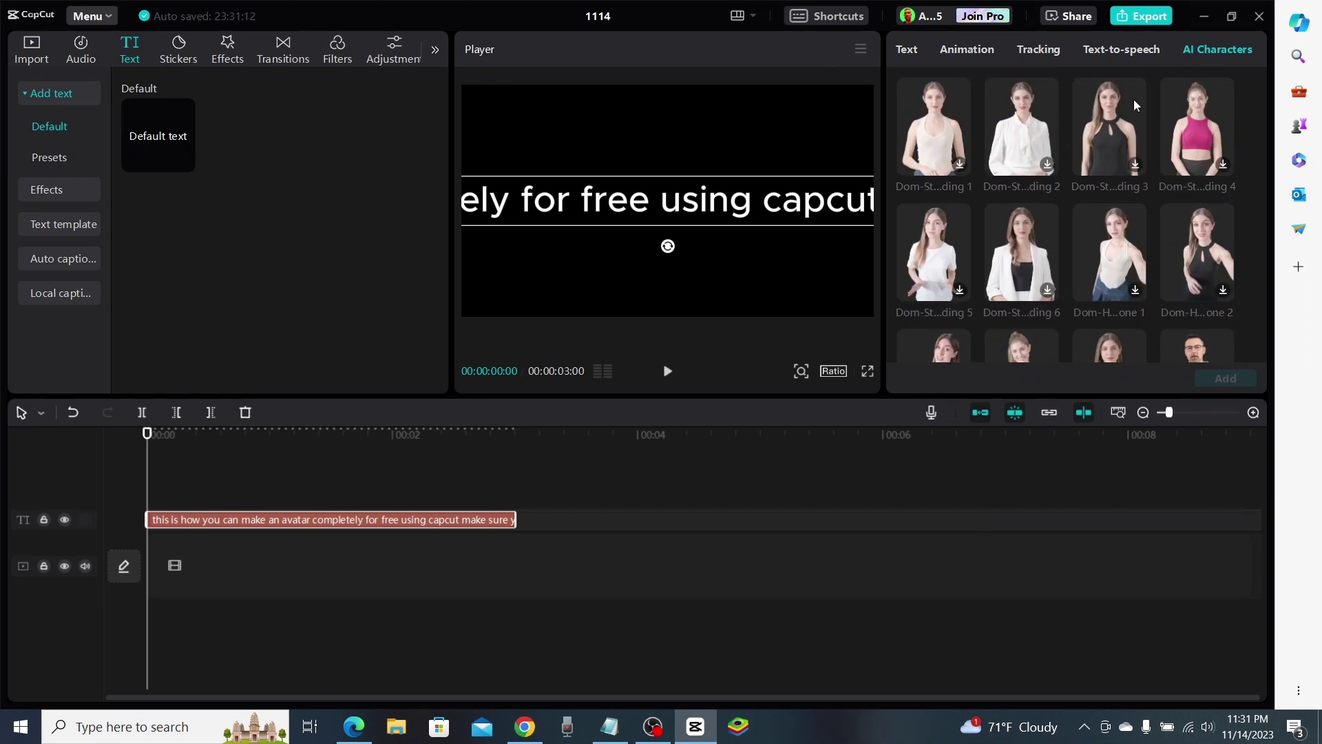
{"action": "scroll", "coordinate": [992, 165], "scroll_direction": "down", "scroll_amount": 1}
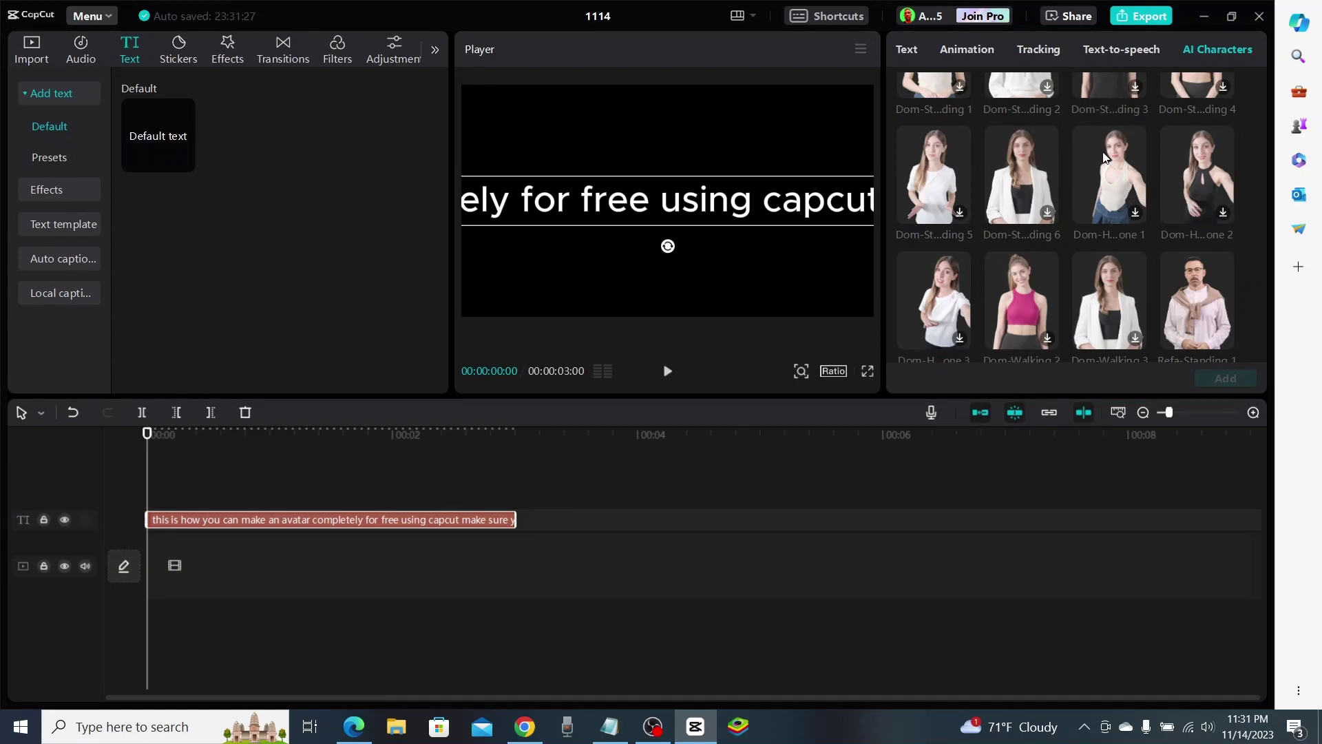
{"action": "scroll", "coordinate": [966, 295], "scroll_direction": "down", "scroll_amount": 3}
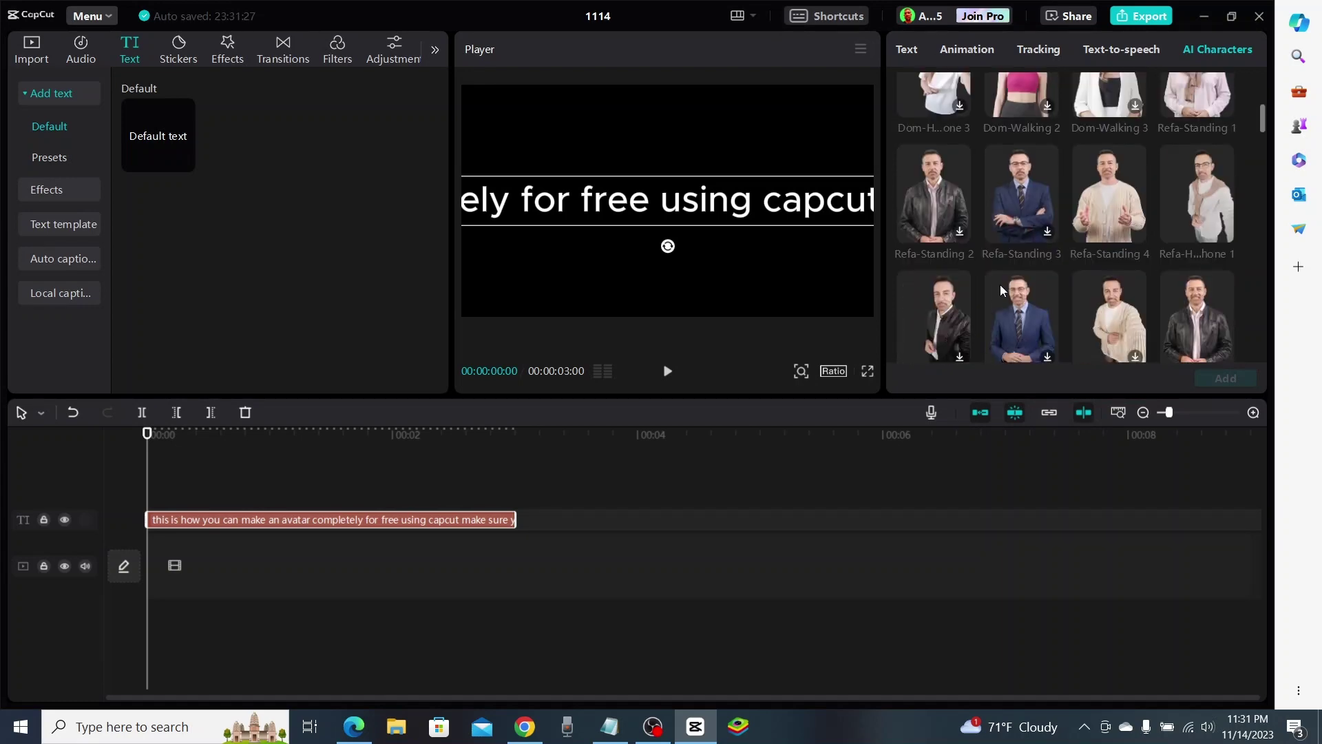
{"action": "scroll", "coordinate": [1000, 284], "scroll_direction": "up", "scroll_amount": 3}
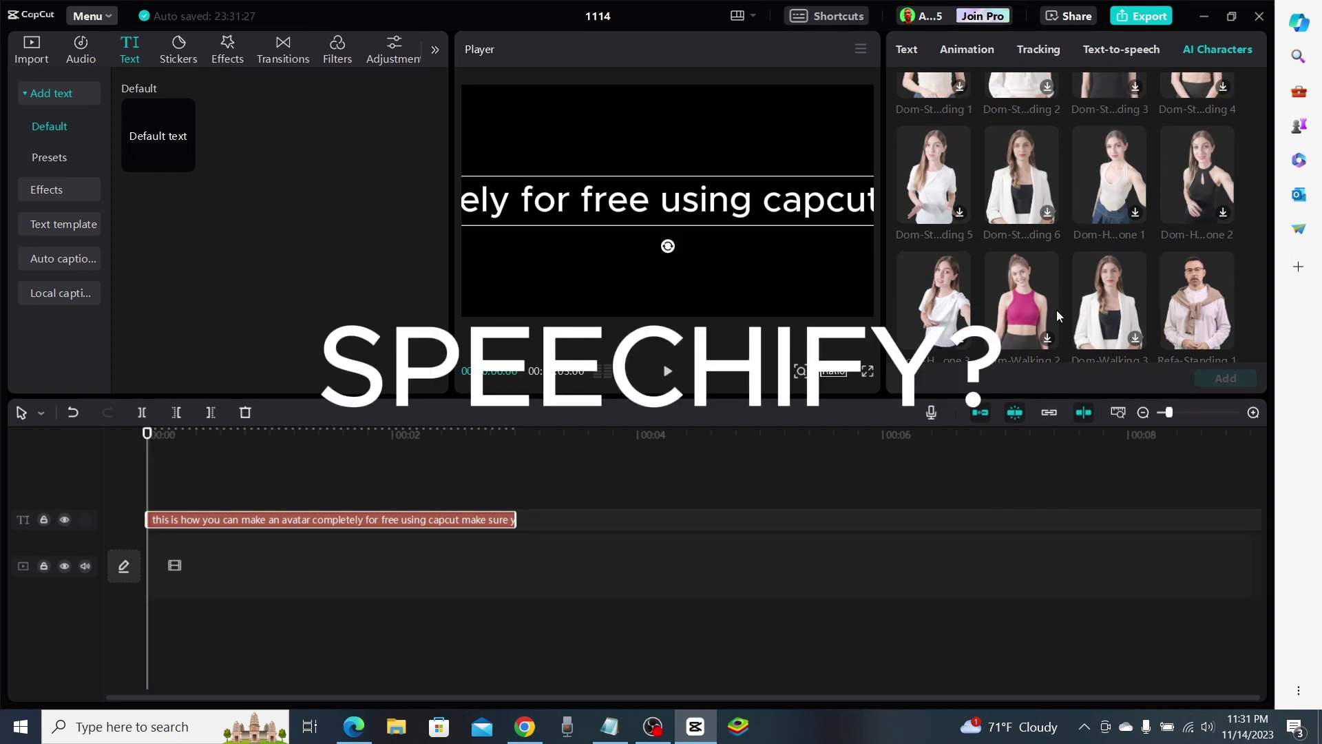
{"action": "scroll", "coordinate": [1056, 310], "scroll_direction": "down", "scroll_amount": 5}
{"action": "scroll", "coordinate": [1170, 296], "scroll_direction": "up", "scroll_amount": 4}
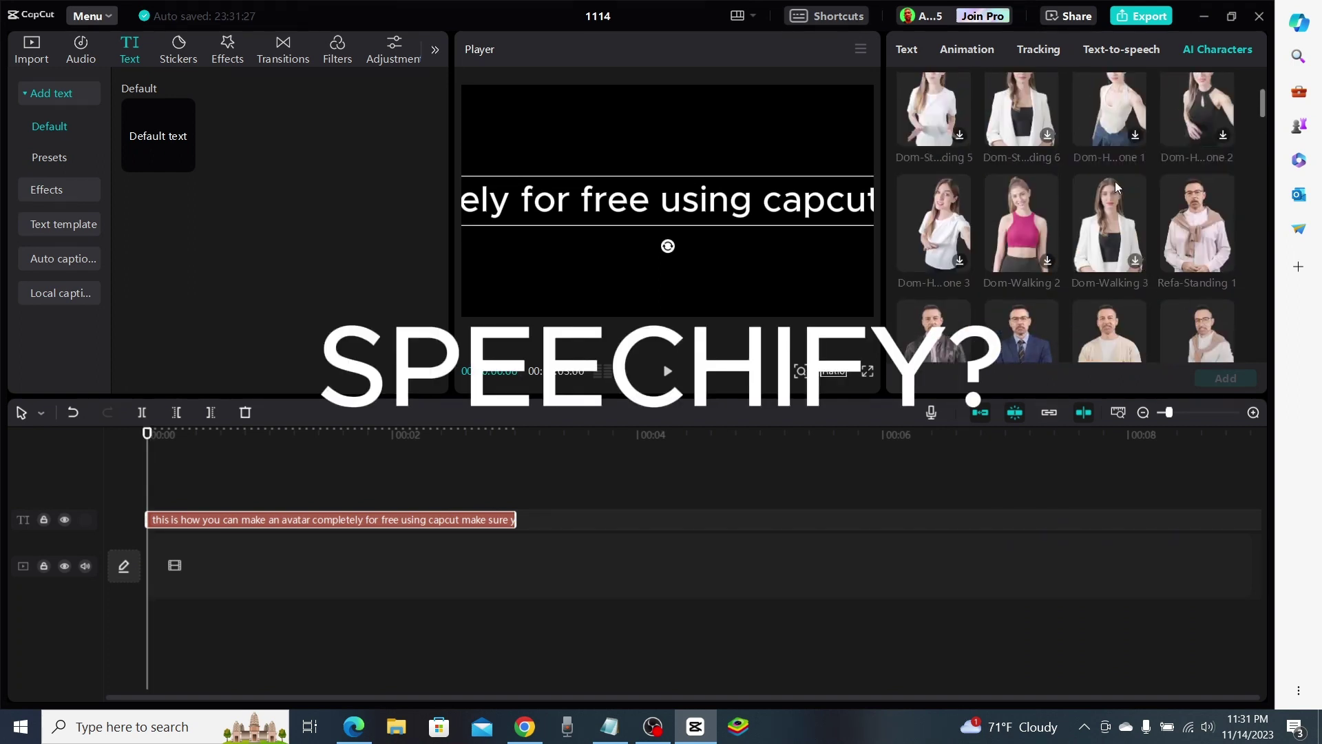
{"action": "scroll", "coordinate": [1102, 246], "scroll_direction": "up", "scroll_amount": 2}
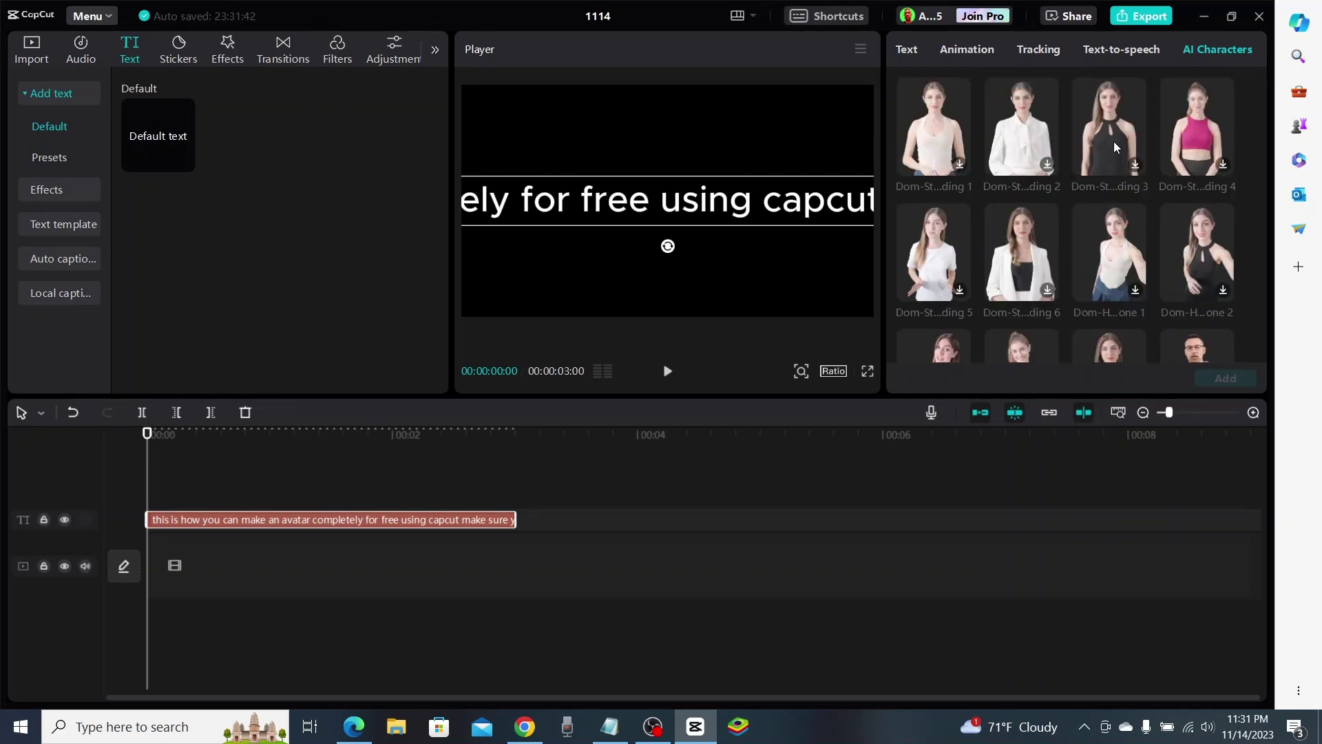
{"action": "scroll", "coordinate": [1074, 271], "scroll_direction": "down", "scroll_amount": 5}
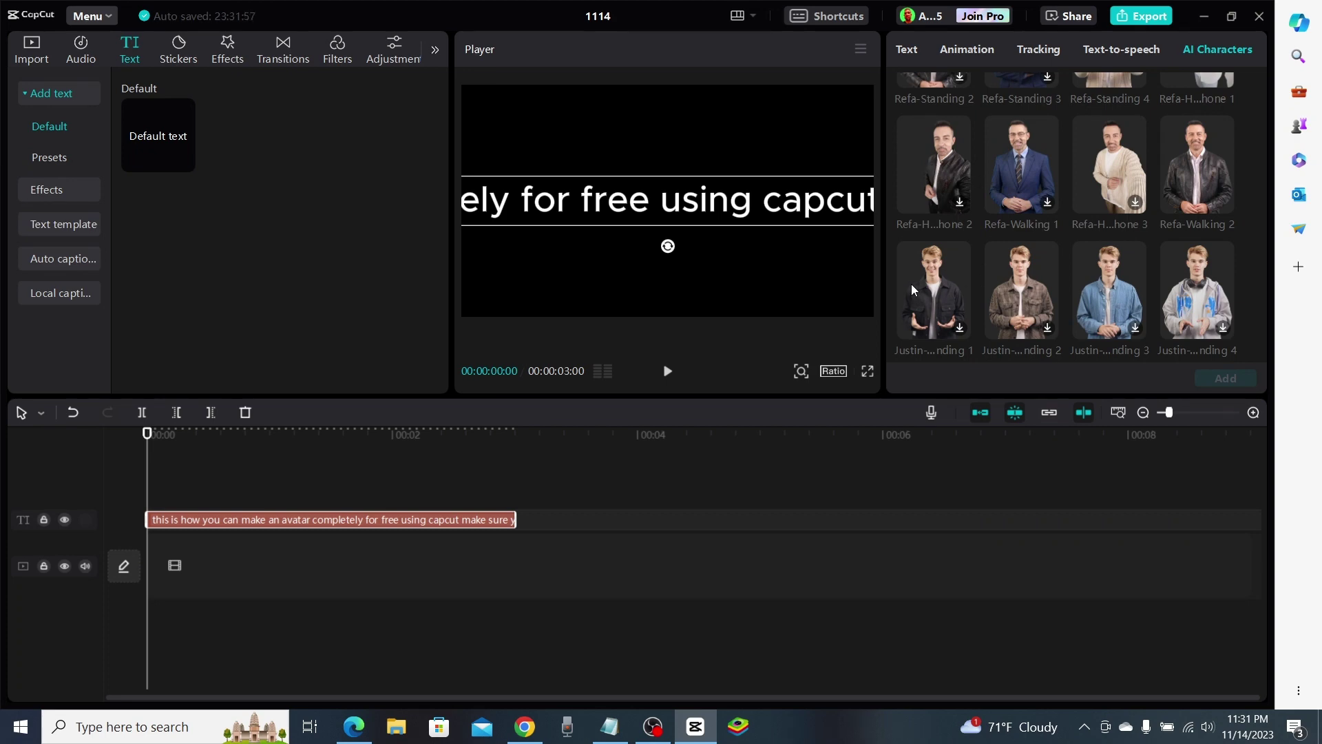
{"action": "scroll", "coordinate": [993, 233], "scroll_direction": "down", "scroll_amount": 1}
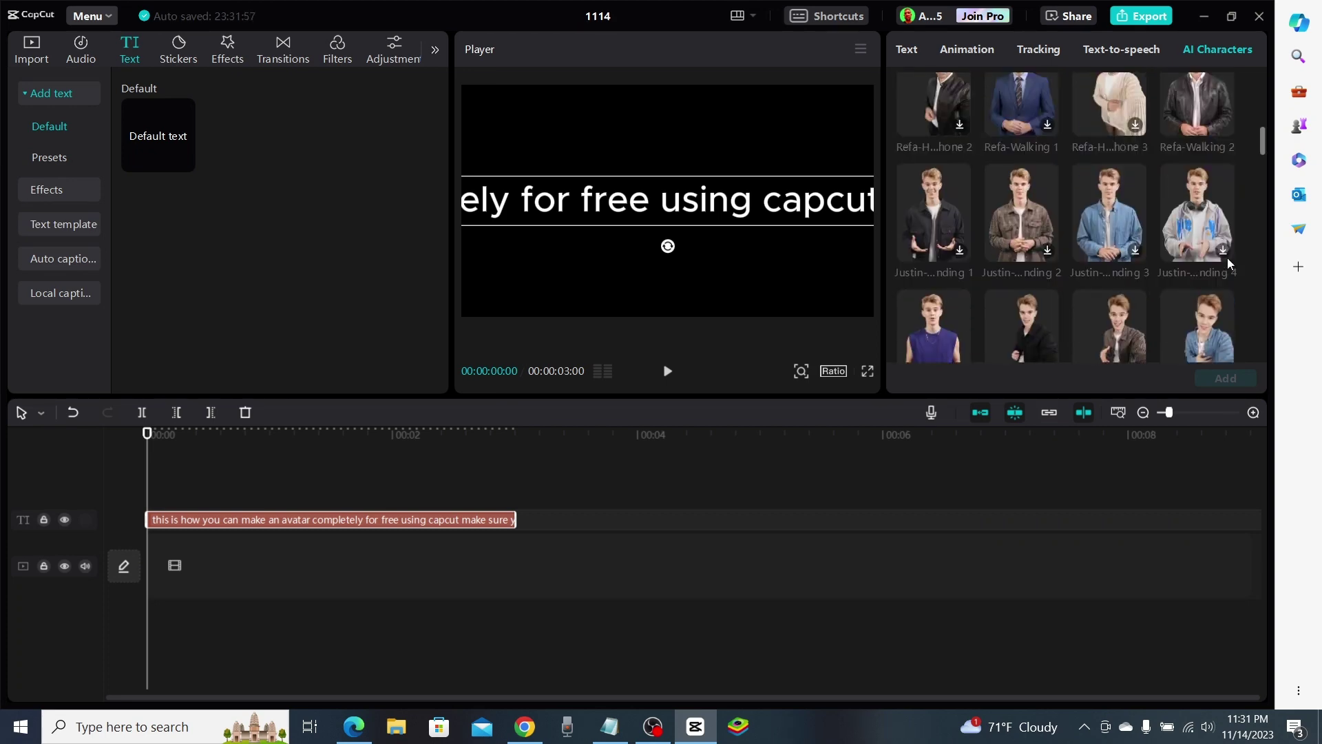
{"action": "scroll", "coordinate": [1004, 212], "scroll_direction": "down", "scroll_amount": 1}
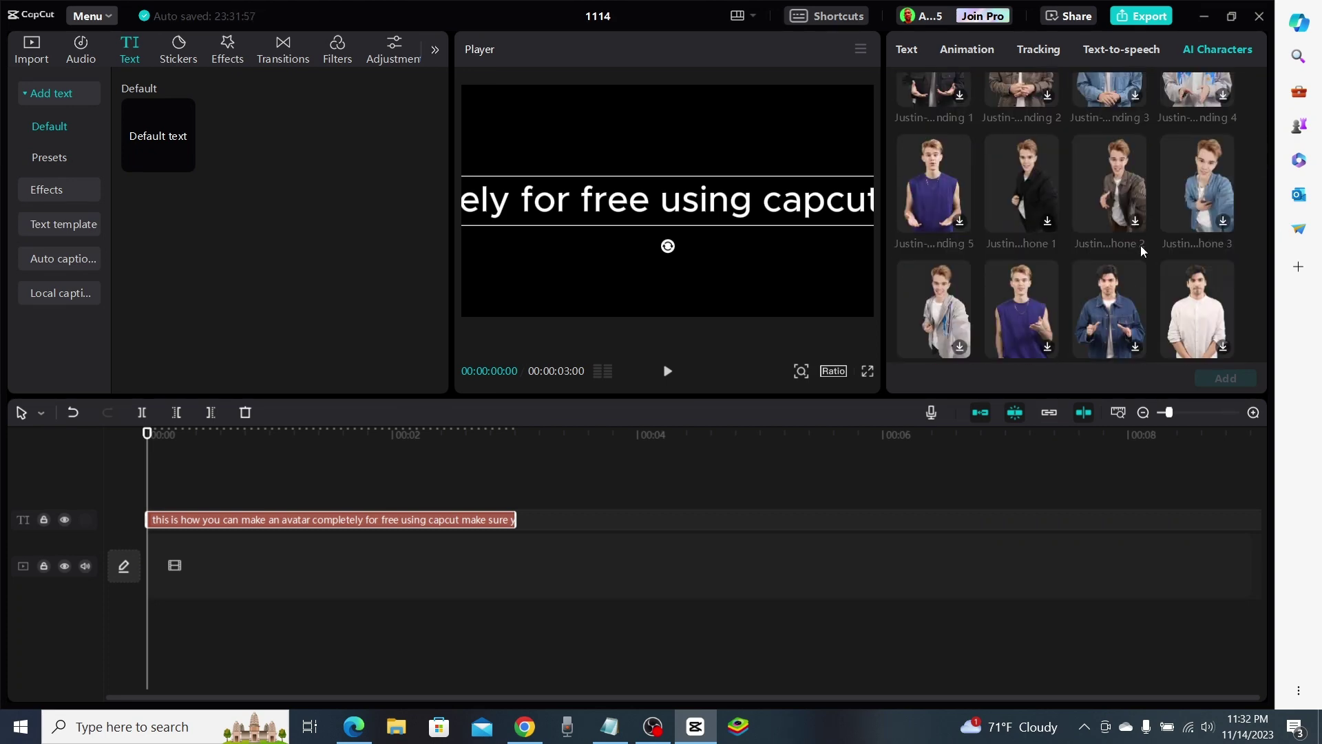
{"action": "scroll", "coordinate": [931, 236], "scroll_direction": "down", "scroll_amount": 1}
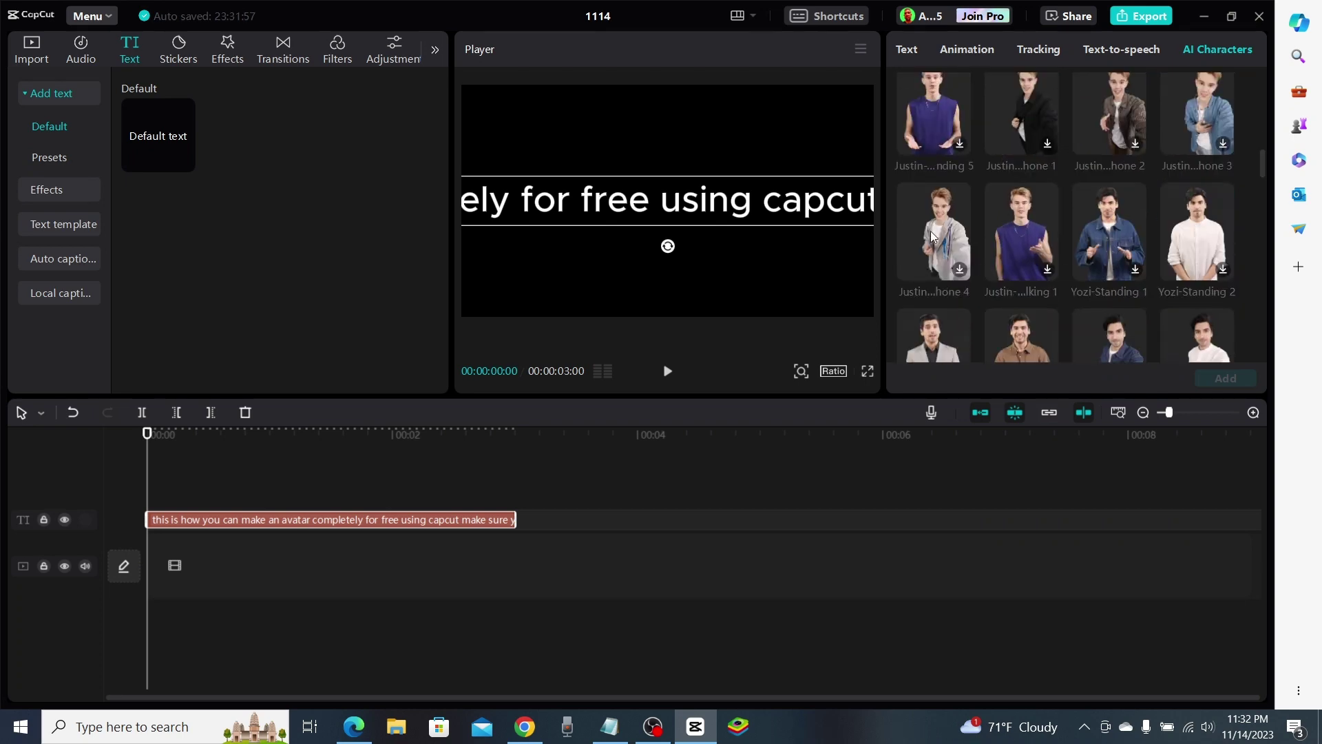
{"action": "scroll", "coordinate": [1001, 220], "scroll_direction": "up", "scroll_amount": 1}
{"action": "scroll", "coordinate": [1000, 223], "scroll_direction": "down", "scroll_amount": 1}
Step: Apply the Justin-Holding phone 4 avatar to the script and play back the resulting clip
{"action": "left_click", "coordinate": [948, 215]}
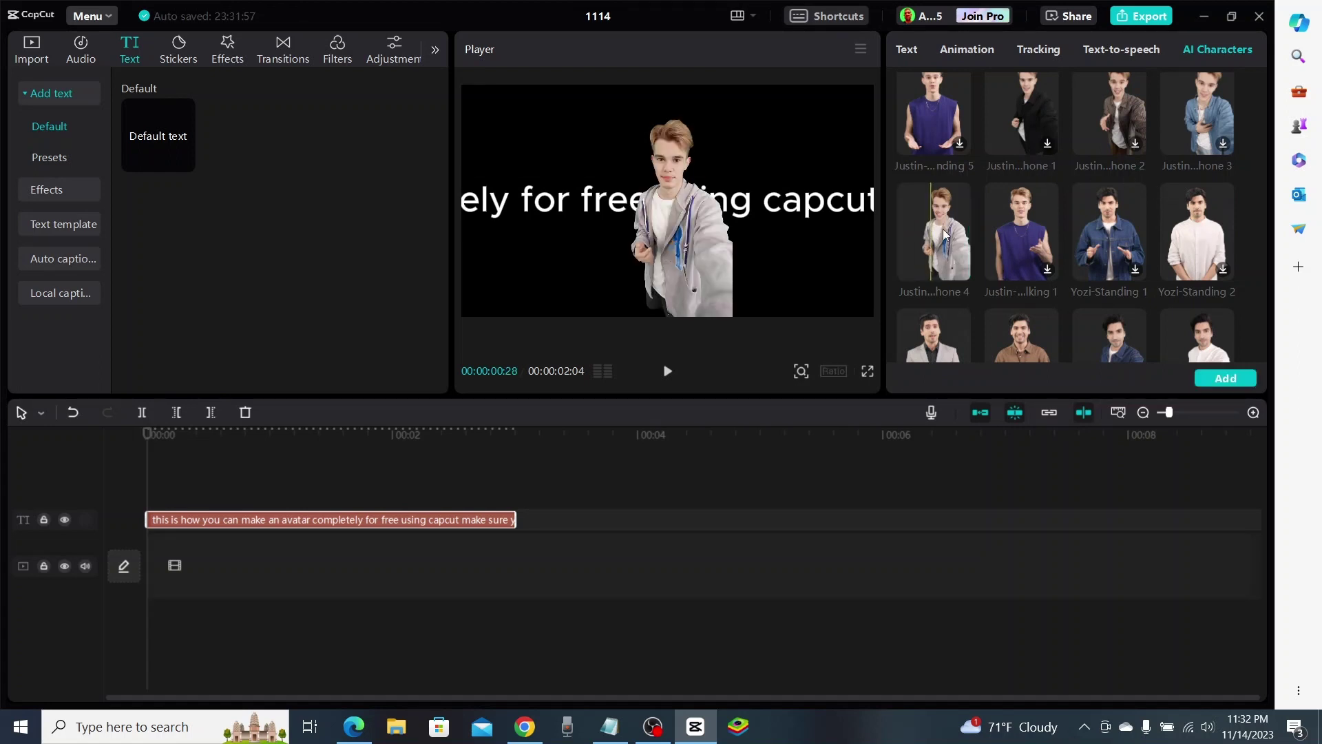
{"action": "left_click", "coordinate": [1216, 376]}
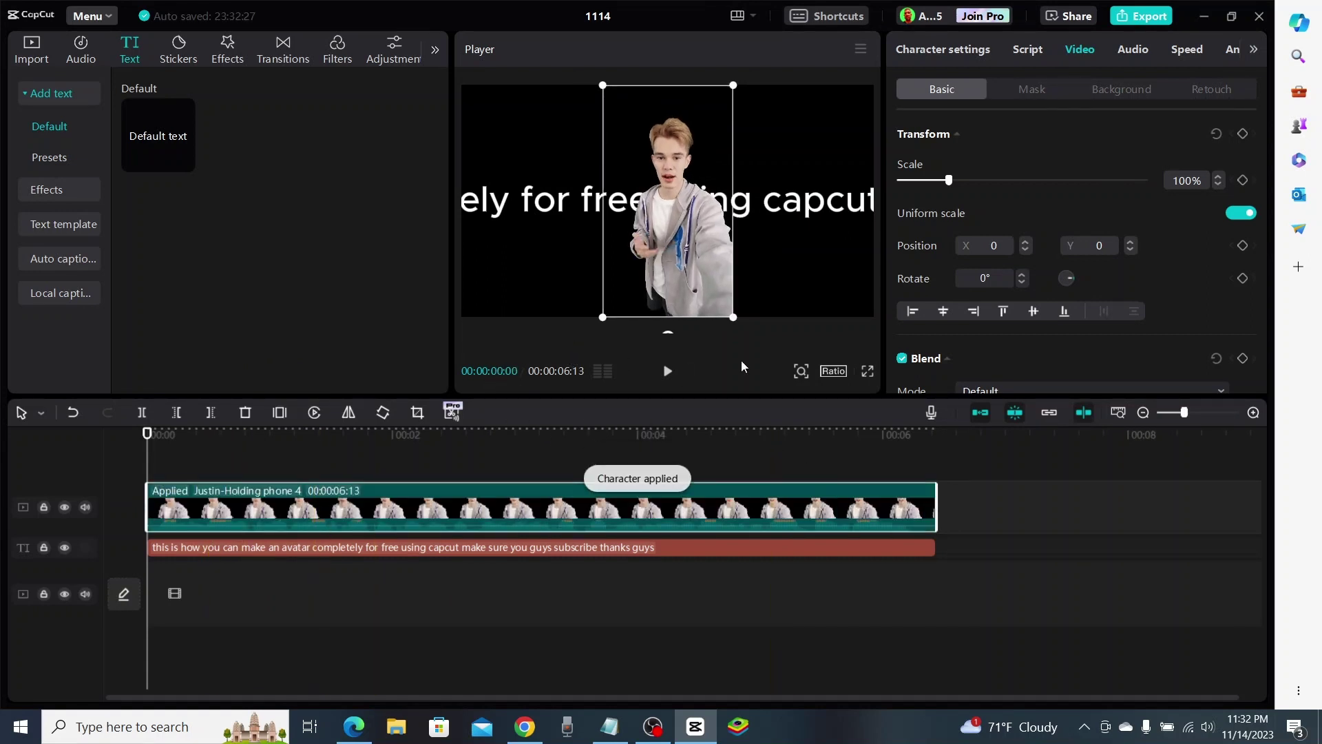
{"action": "left_click", "coordinate": [652, 726]}
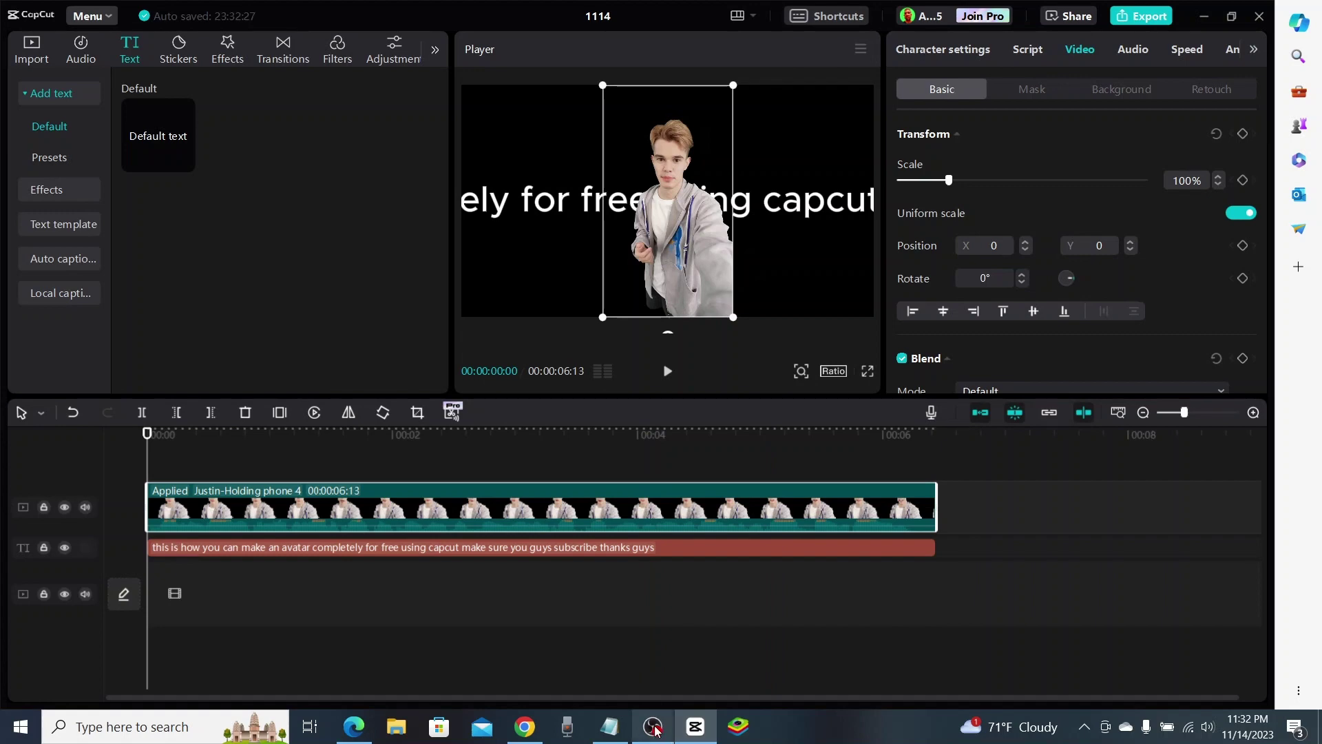
{"action": "key", "text": "alt+Tab"}
{"action": "key", "text": "space"}
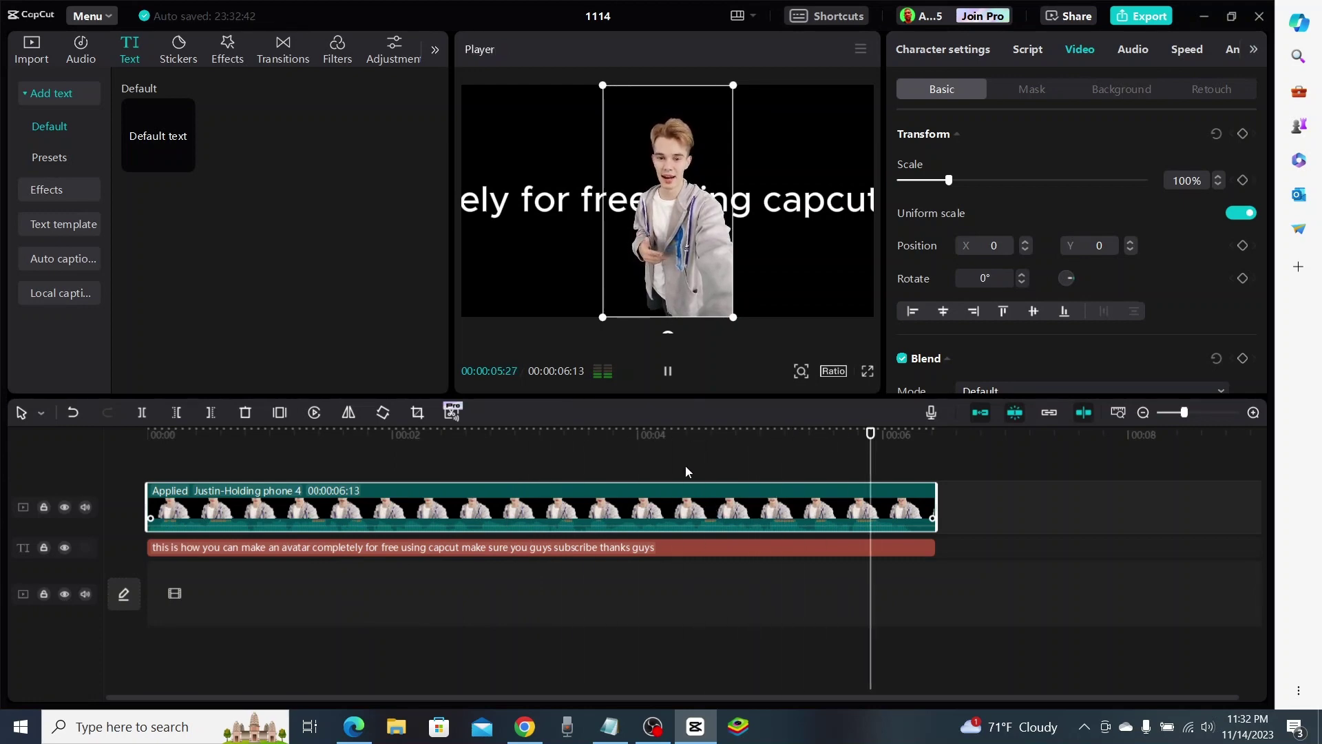
Step: Stop playback and select the script caption clip to show its Text settings
{"action": "left_click", "coordinate": [412, 465]}
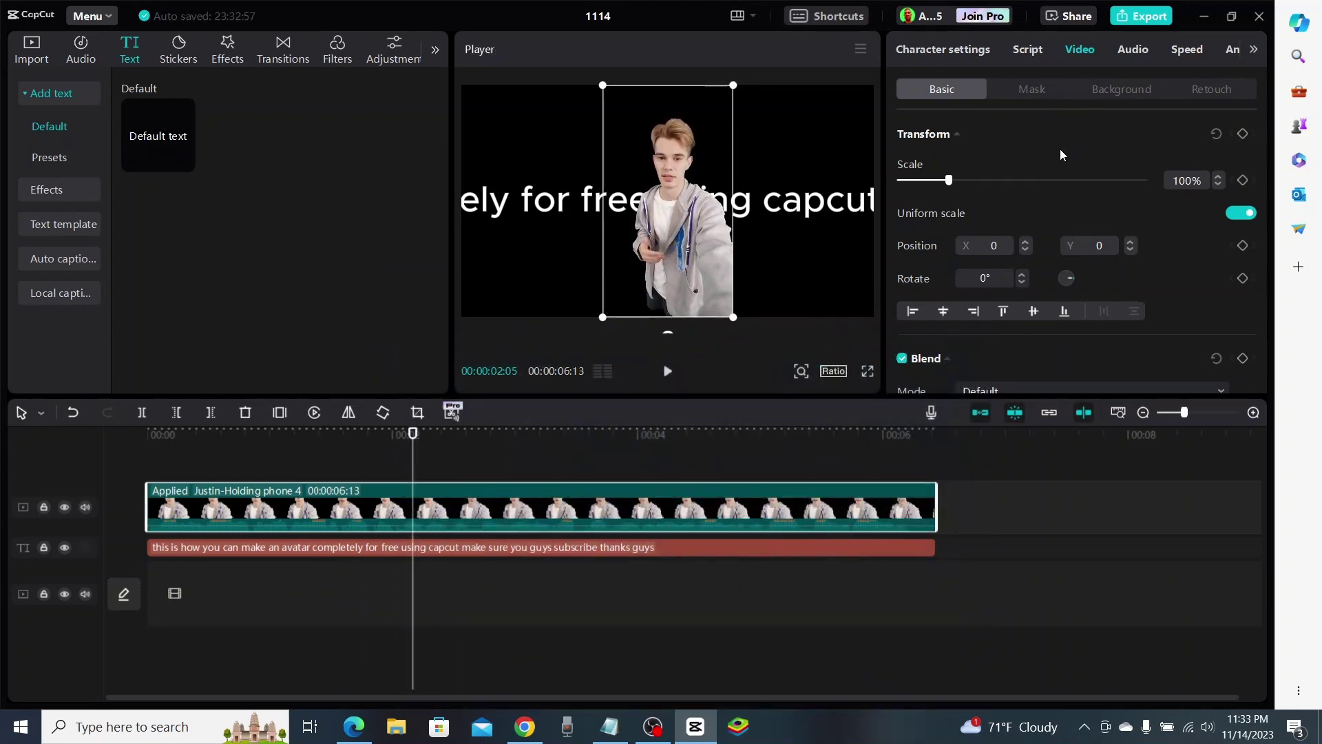
{"action": "left_click", "coordinate": [1253, 49]}
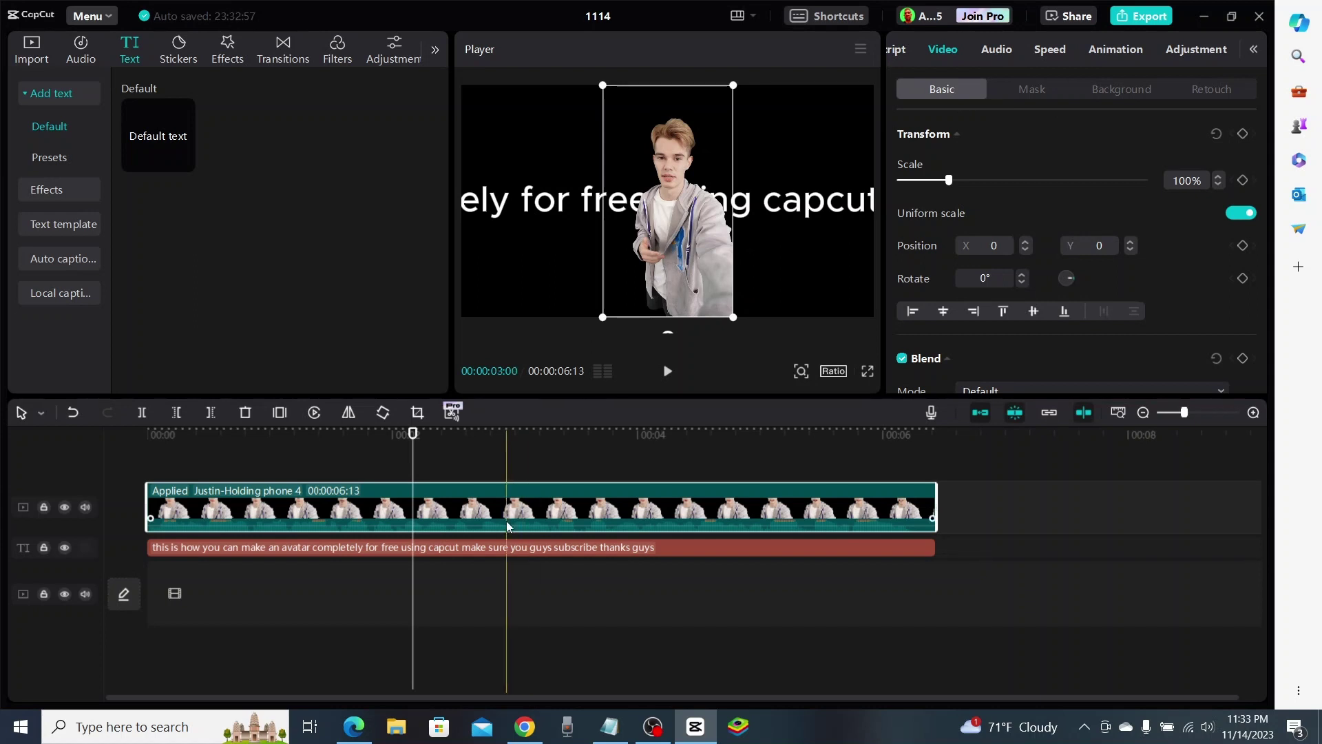
{"action": "left_click", "coordinate": [490, 547]}
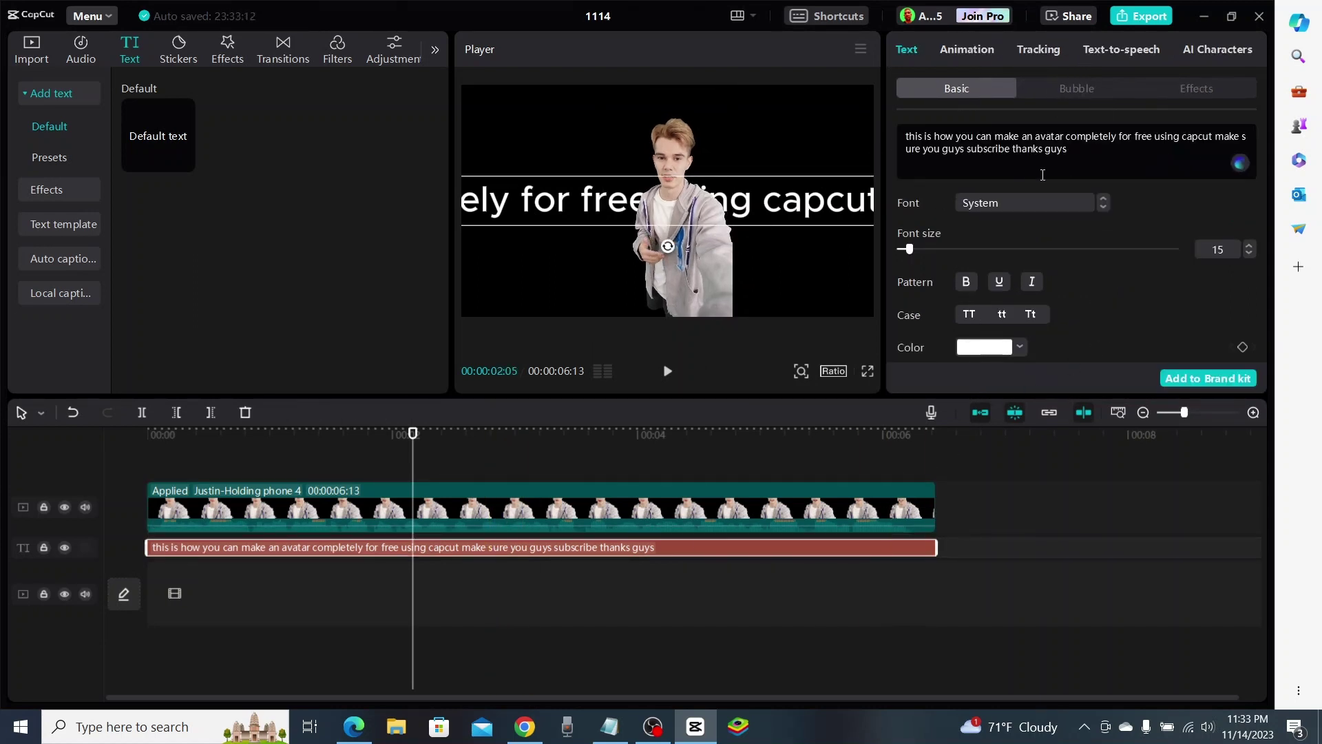
Step: Bring up the Text-to-speech voice choices for the caption clip
{"action": "left_click", "coordinate": [1112, 51]}
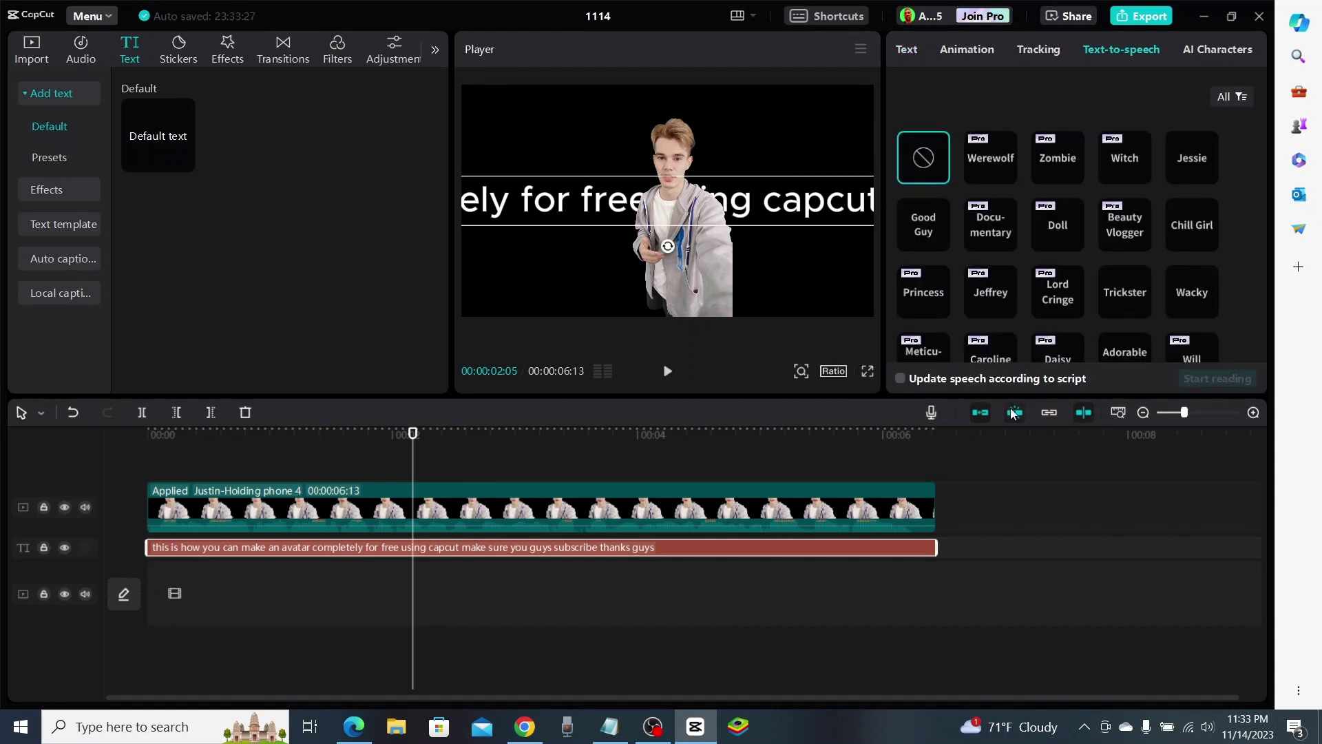
{"action": "left_click", "coordinate": [643, 670]}
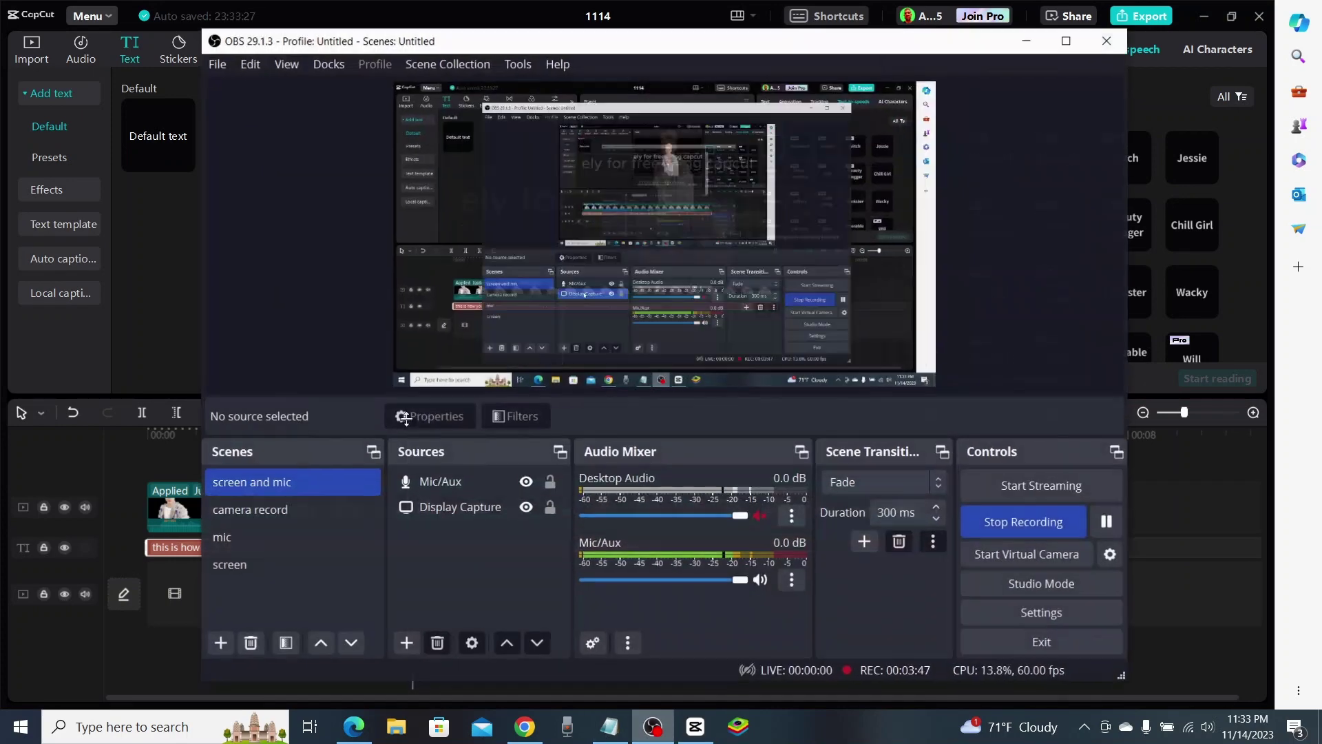
{"action": "left_click", "coordinate": [653, 727]}
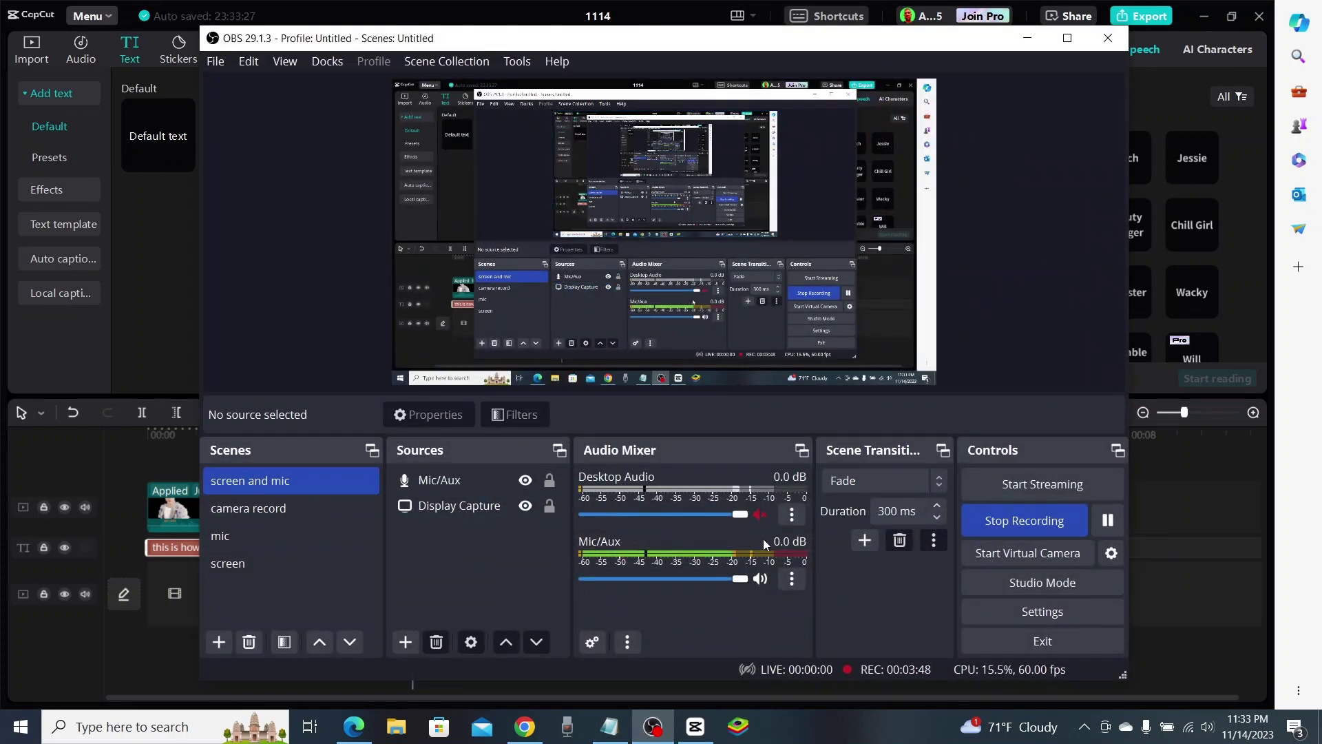
{"action": "left_click", "coordinate": [1164, 236]}
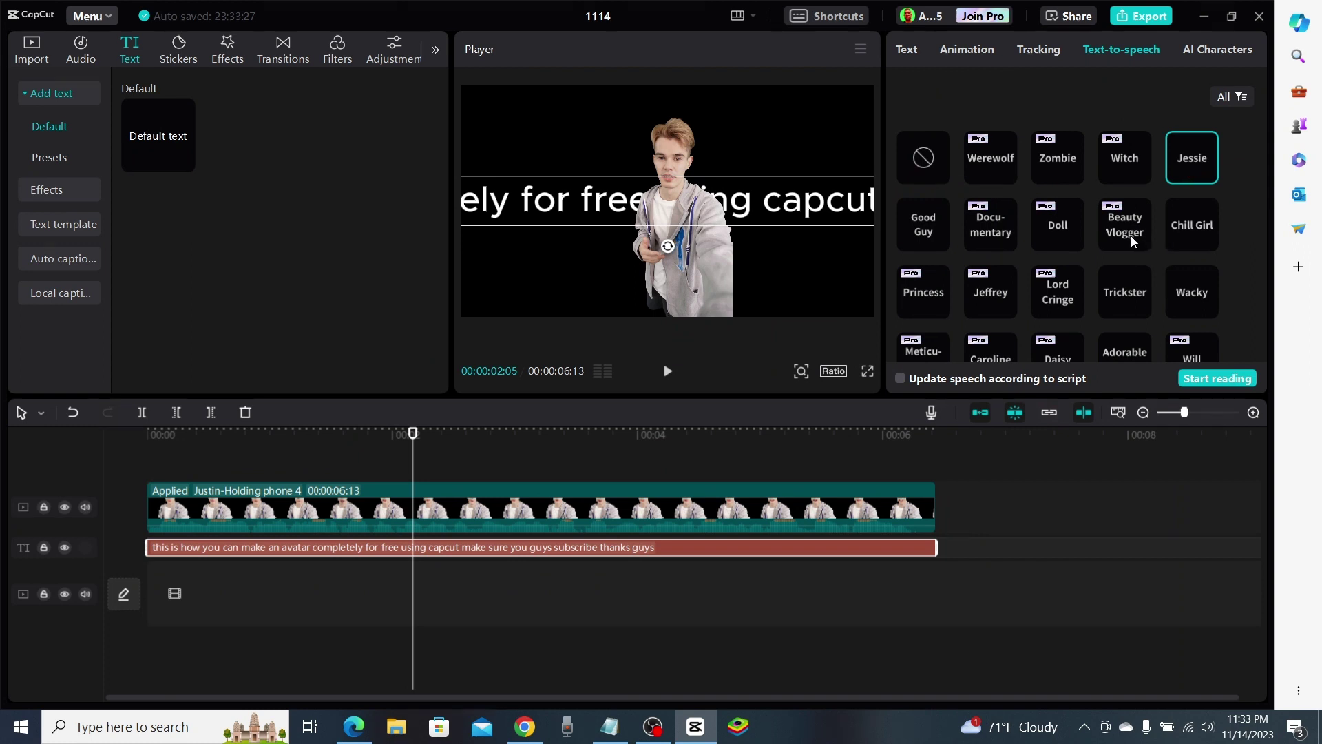
Step: Preview the Good Guy, Wacky, Jeff, Joey, Cute Boy, Bestie, Alfred and Arthur voices
{"action": "left_click", "coordinate": [900, 219]}
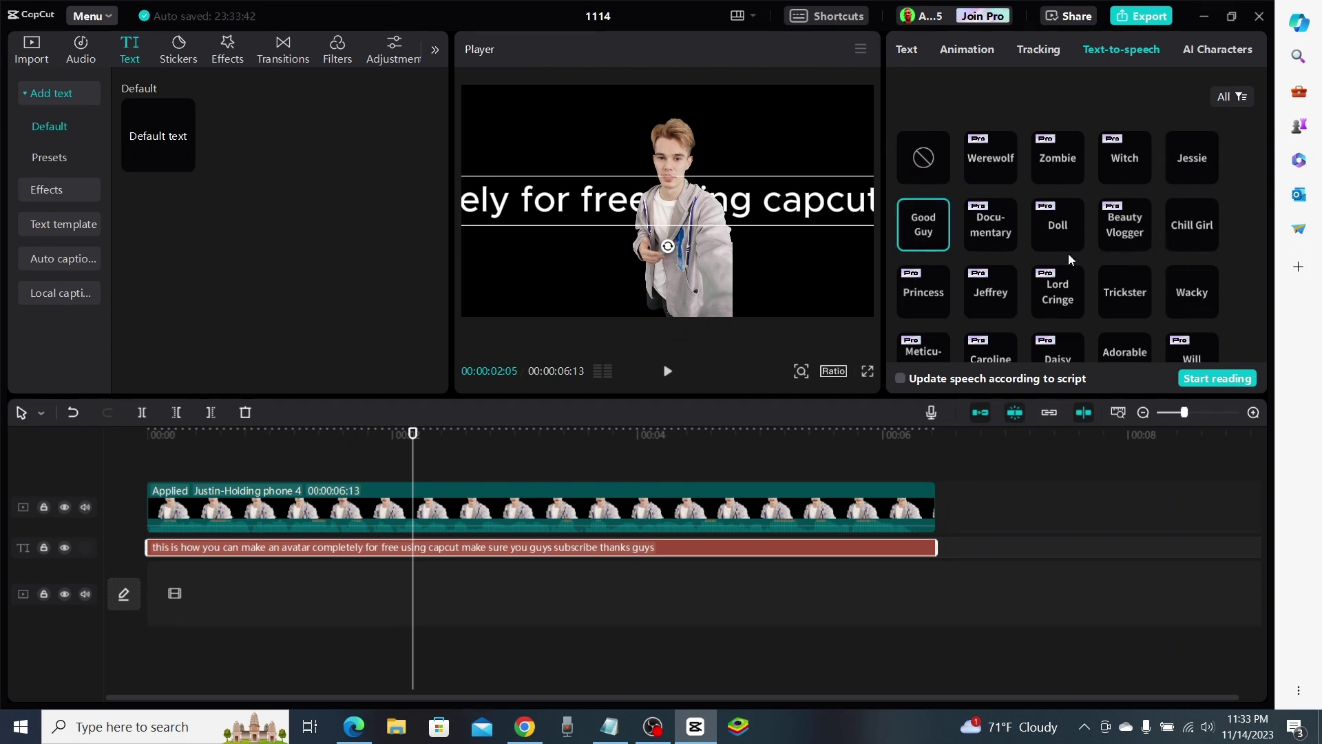
{"action": "scroll", "coordinate": [1056, 299], "scroll_direction": "down", "scroll_amount": 4}
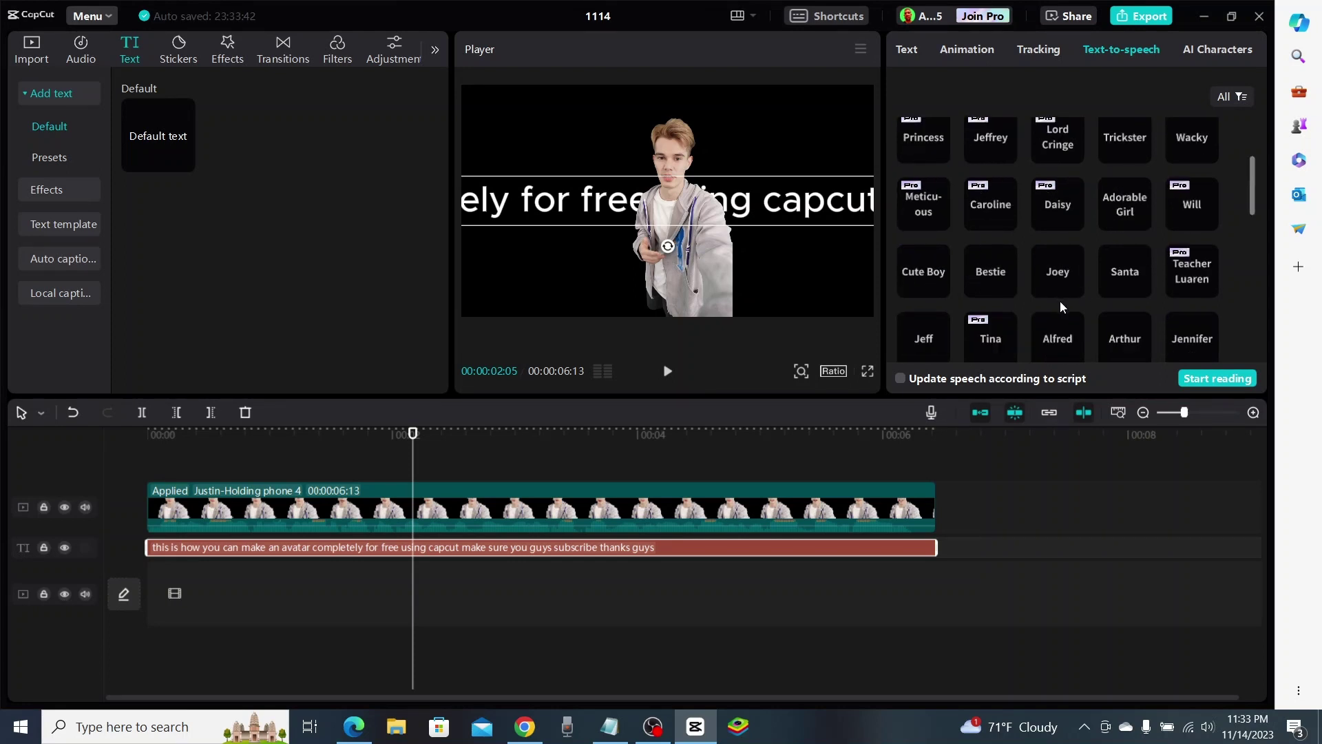
{"action": "left_click", "coordinate": [1191, 140]}
{"action": "left_click", "coordinate": [917, 353]}
{"action": "left_click", "coordinate": [1064, 276]}
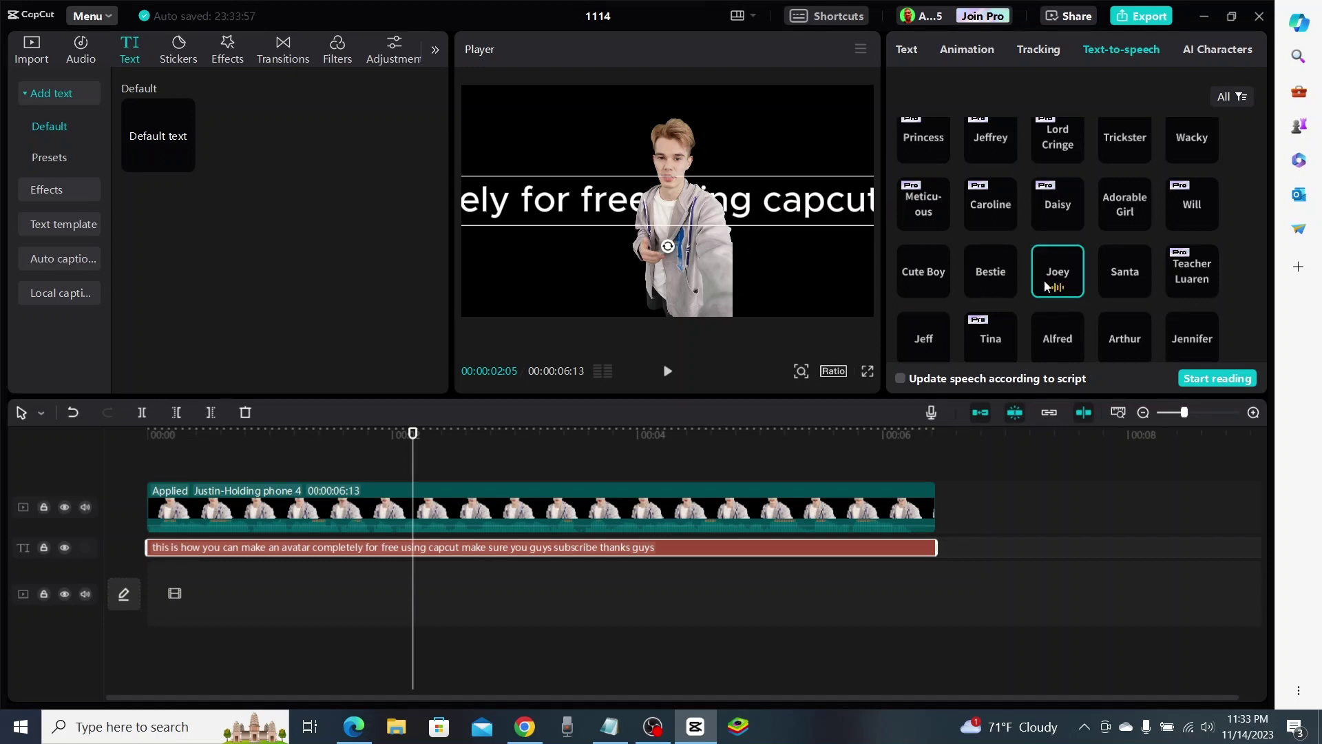
{"action": "left_click", "coordinate": [936, 280]}
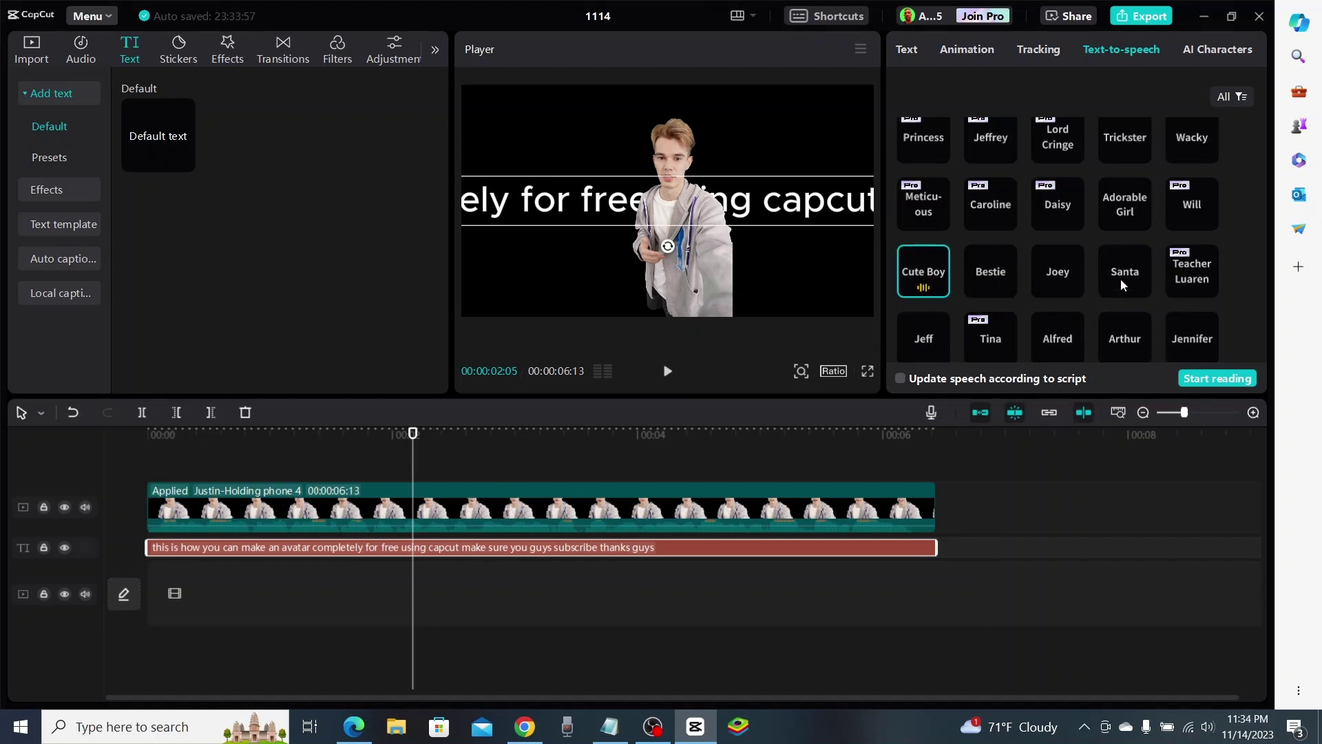
{"action": "left_click", "coordinate": [992, 275]}
{"action": "left_click", "coordinate": [1076, 345]}
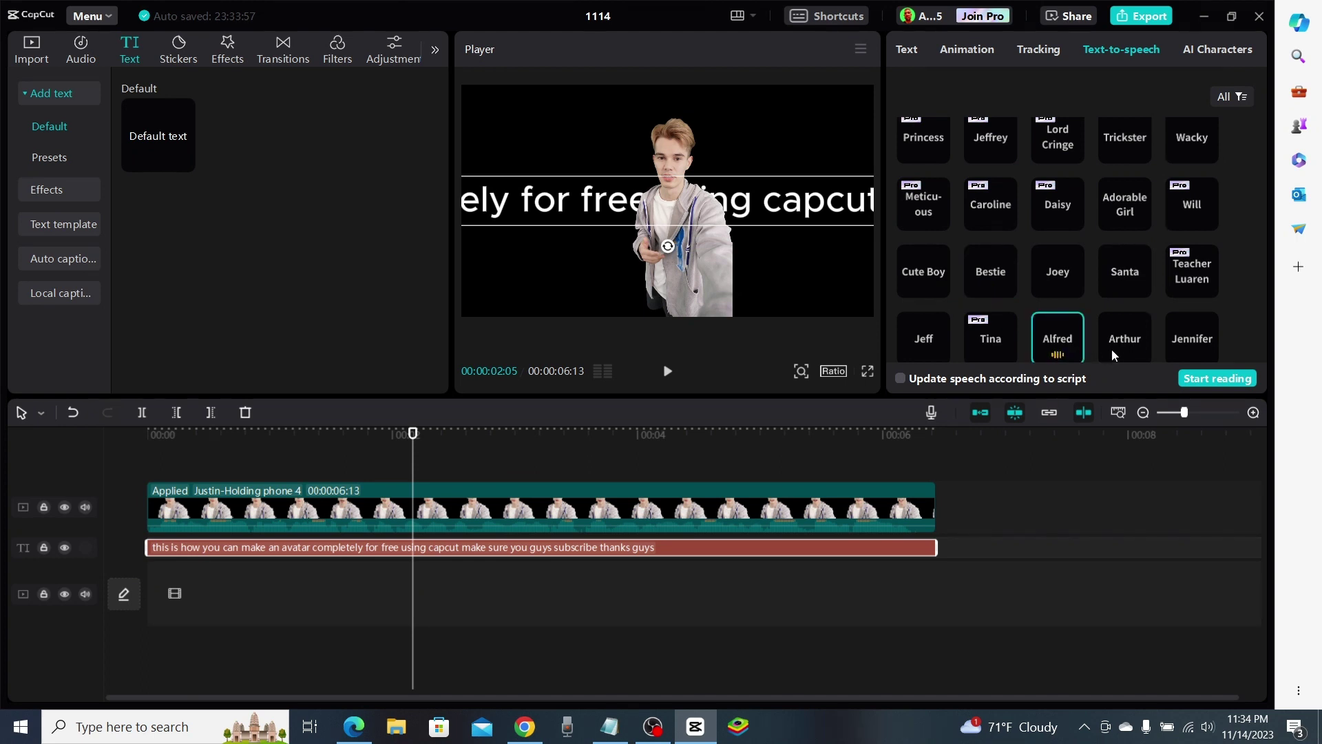
{"action": "left_click", "coordinate": [1133, 345]}
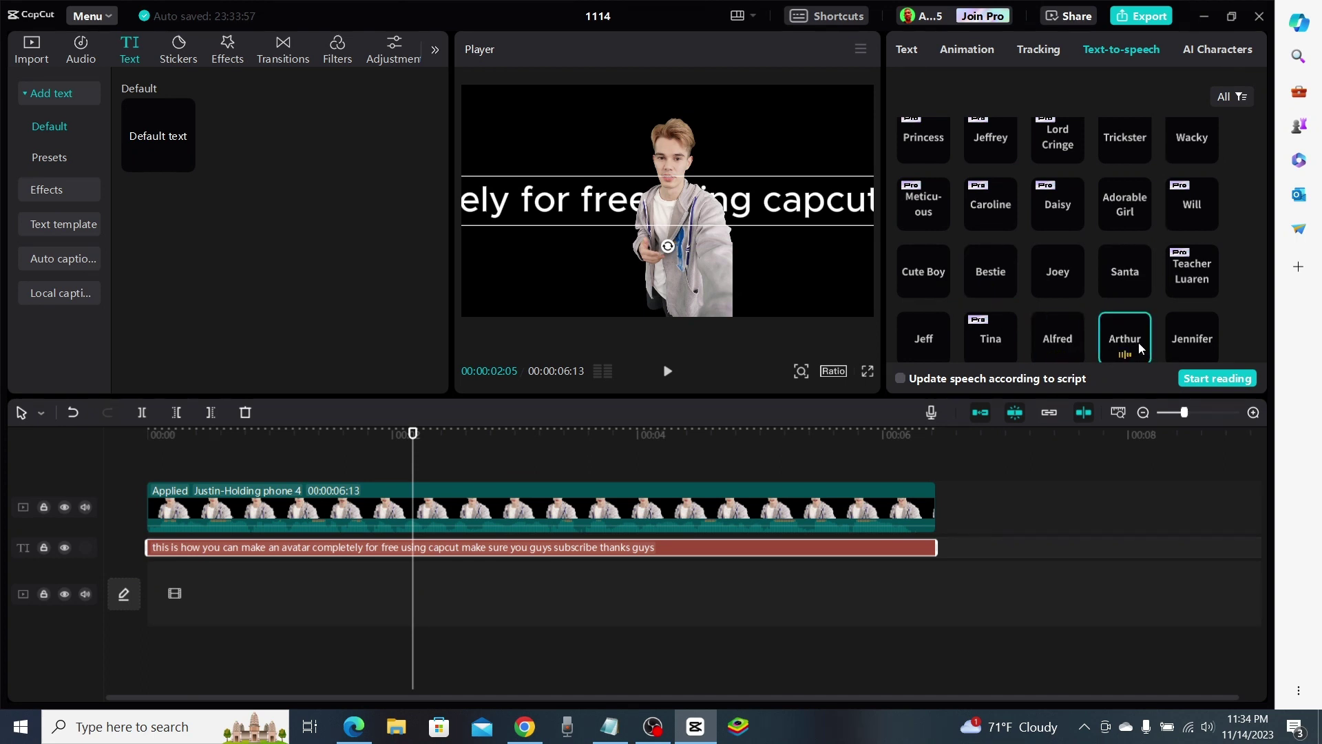
{"action": "left_click", "coordinate": [1044, 331]}
{"action": "scroll", "coordinate": [990, 248], "scroll_direction": "down", "scroll_amount": 2}
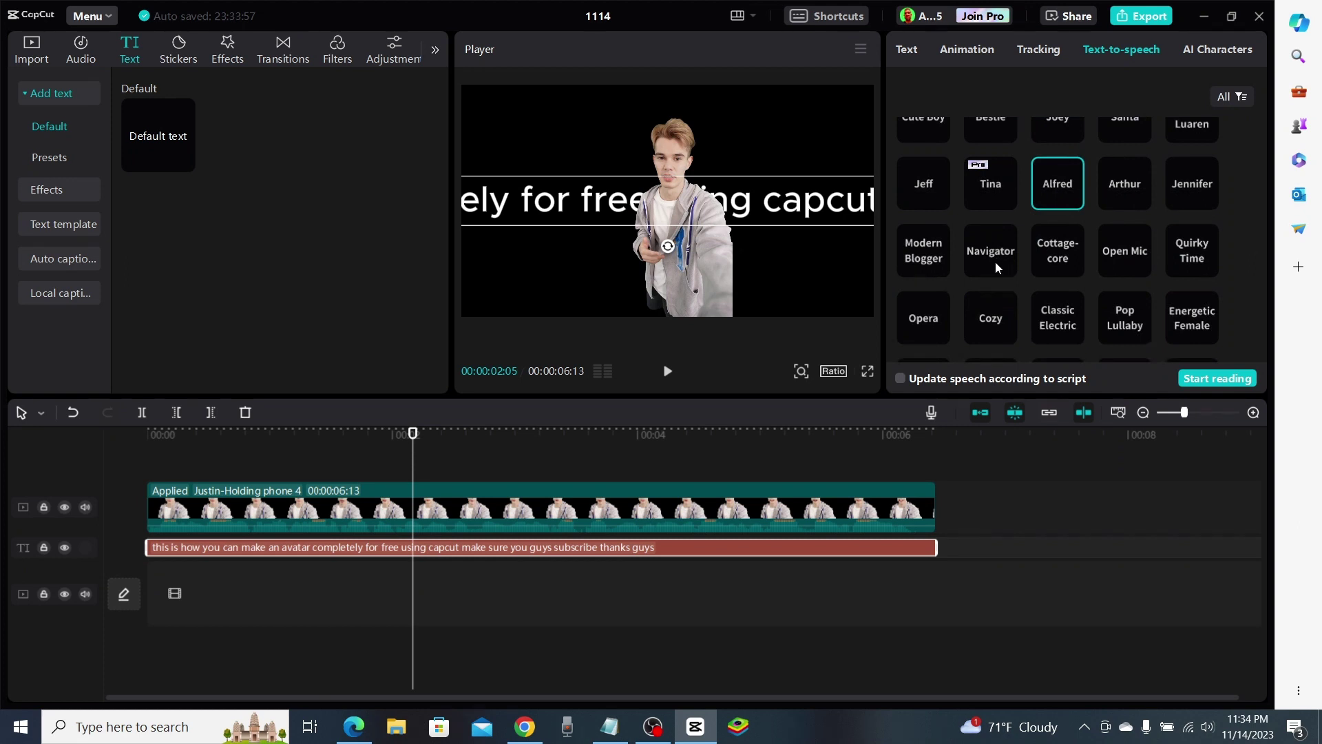
Step: Generate a Jeff voiceover with Update speech according to script enabled, then return to the timeline start
{"action": "left_click", "coordinate": [929, 186]}
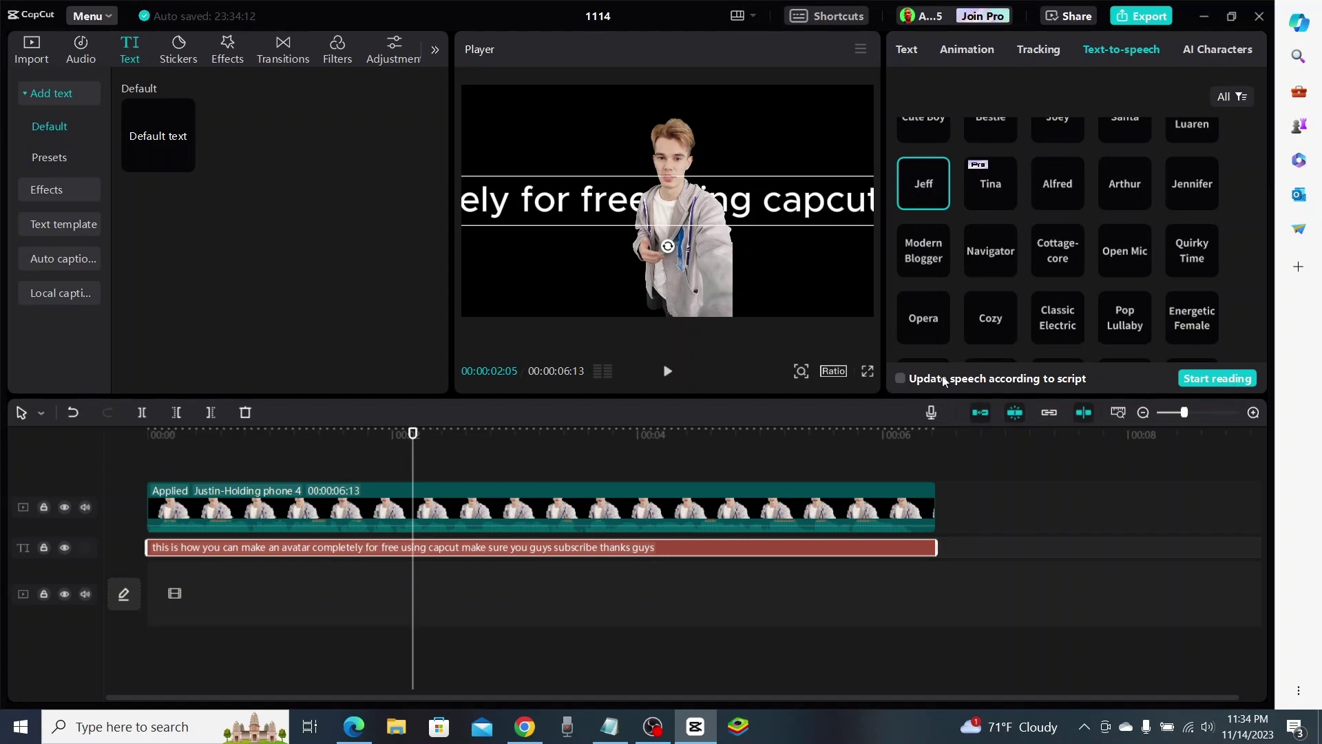
{"action": "left_click", "coordinate": [902, 380]}
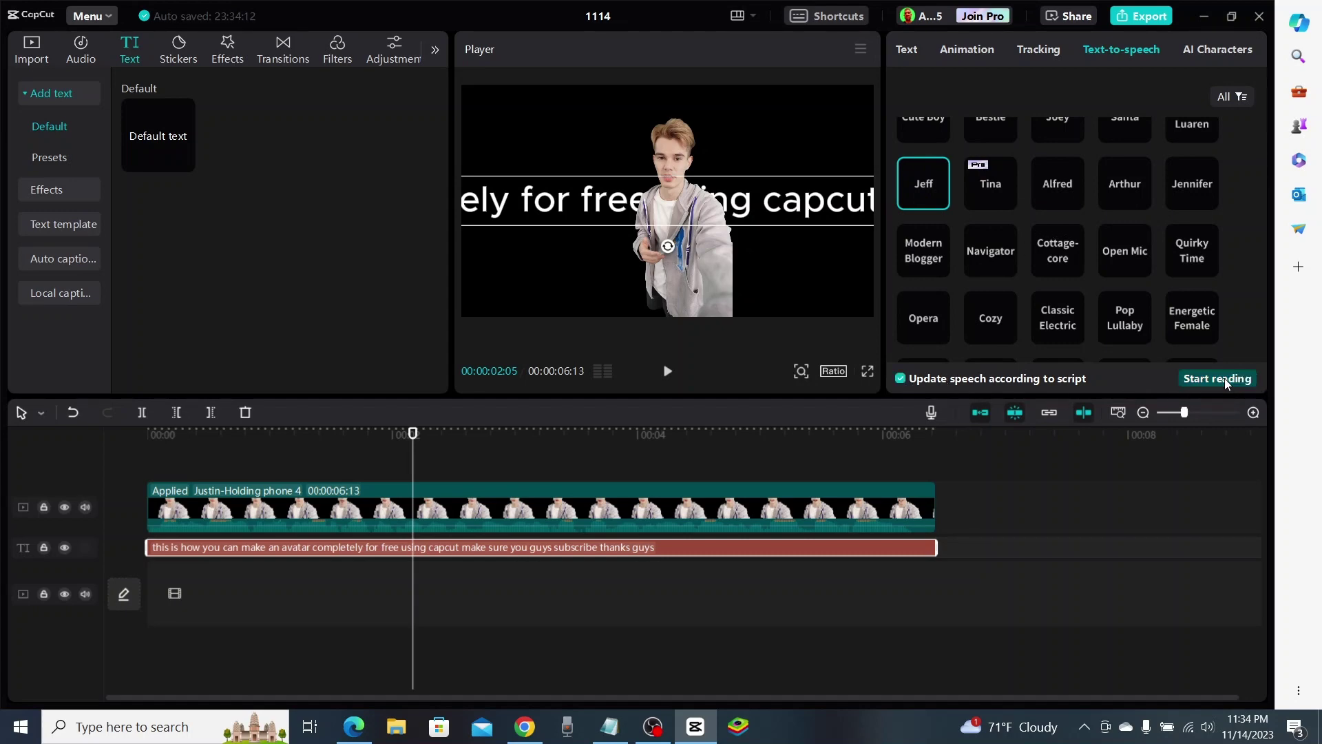
{"action": "left_click", "coordinate": [1224, 378]}
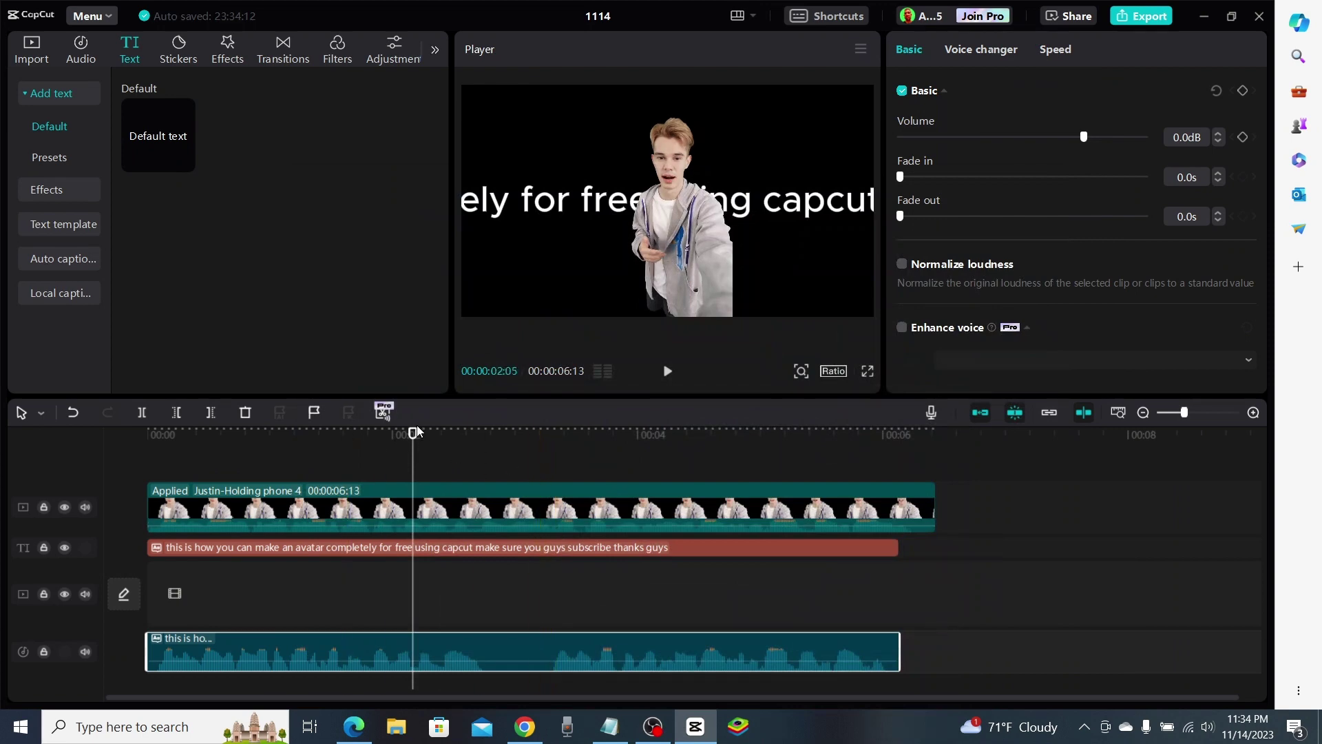
{"action": "left_click", "coordinate": [134, 457]}
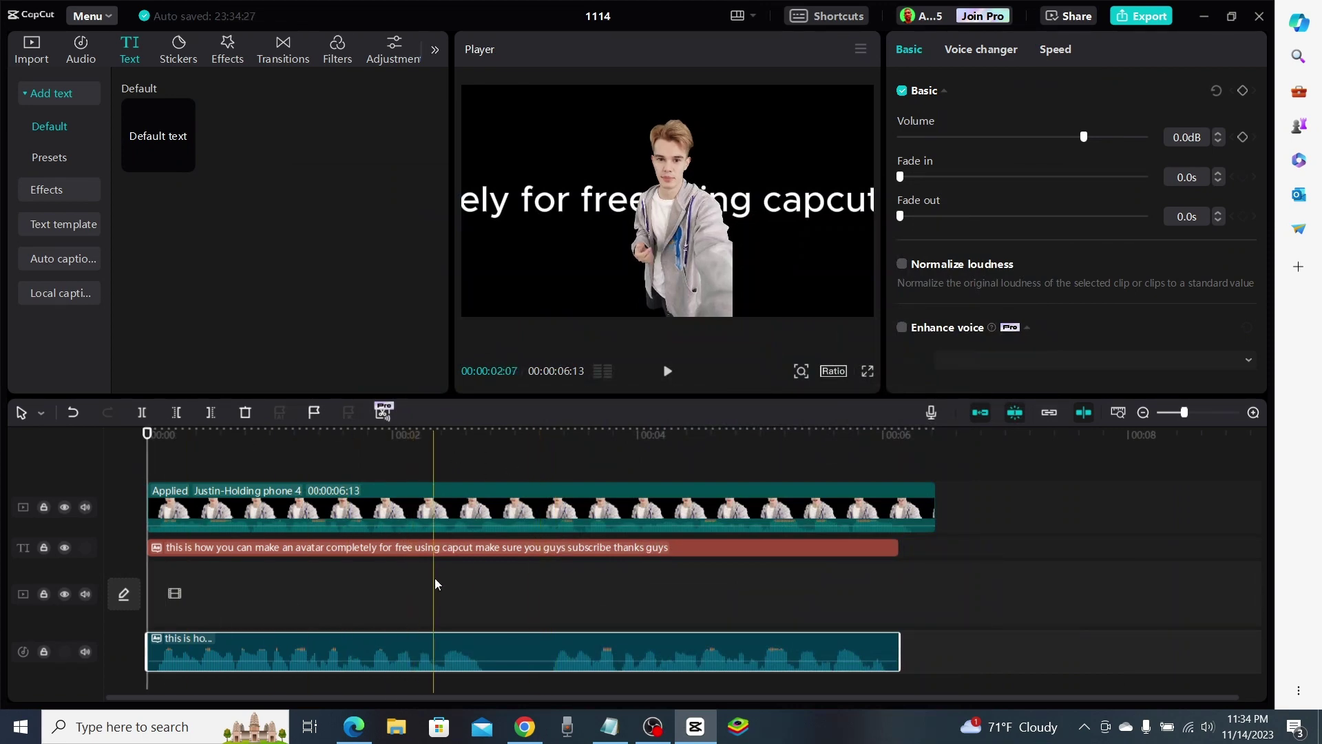
{"action": "left_click", "coordinate": [653, 726]}
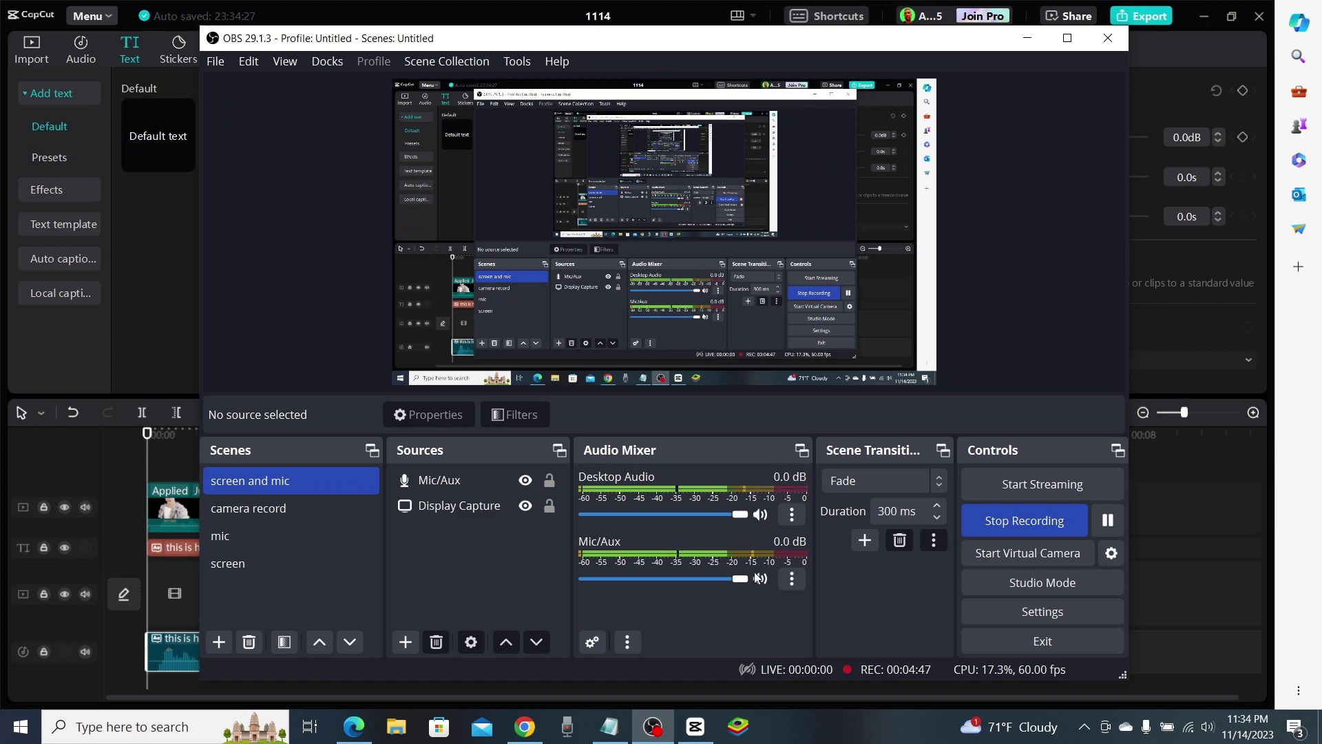
{"action": "key", "text": "alt+Tab"}
Step: Play back the edit with the new Jeff voiceover
{"action": "left_click", "coordinate": [667, 371]}
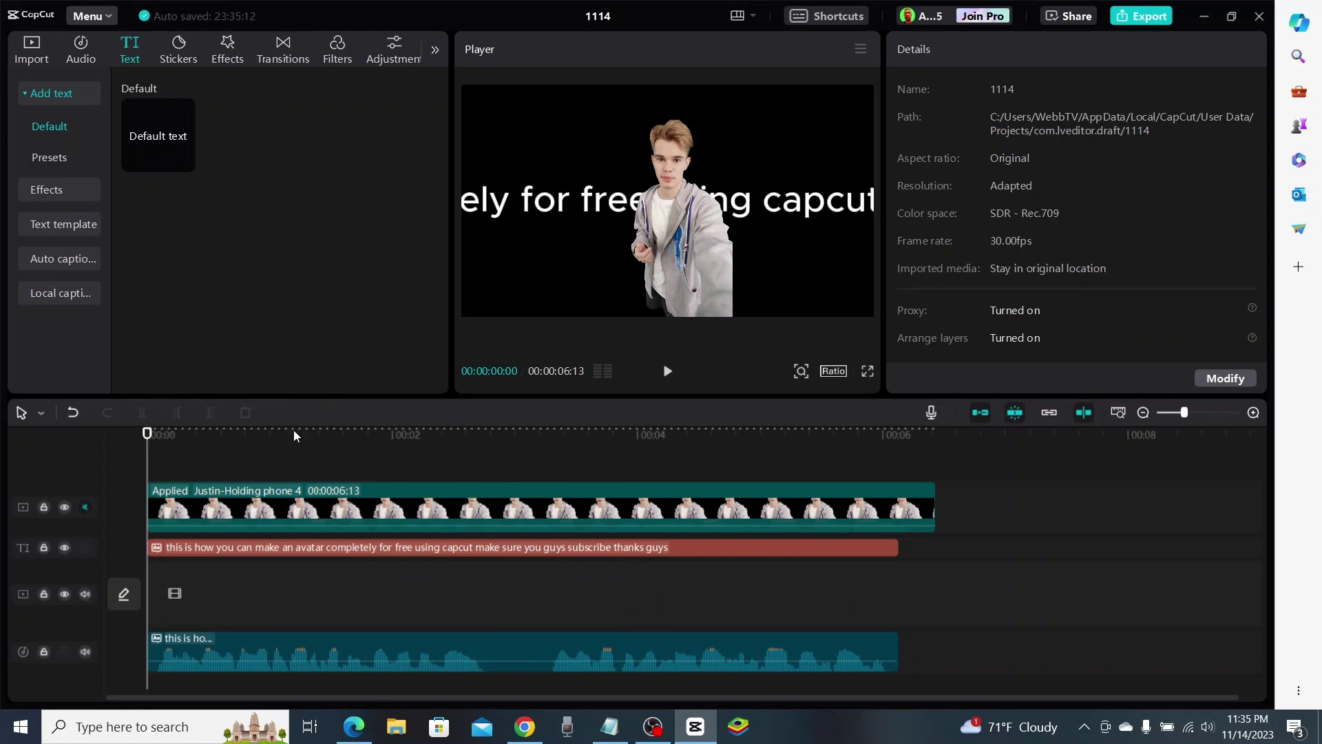
Step: Apply a Circle mask to the avatar clip, fitted around its face
{"action": "left_click", "coordinate": [552, 498]}
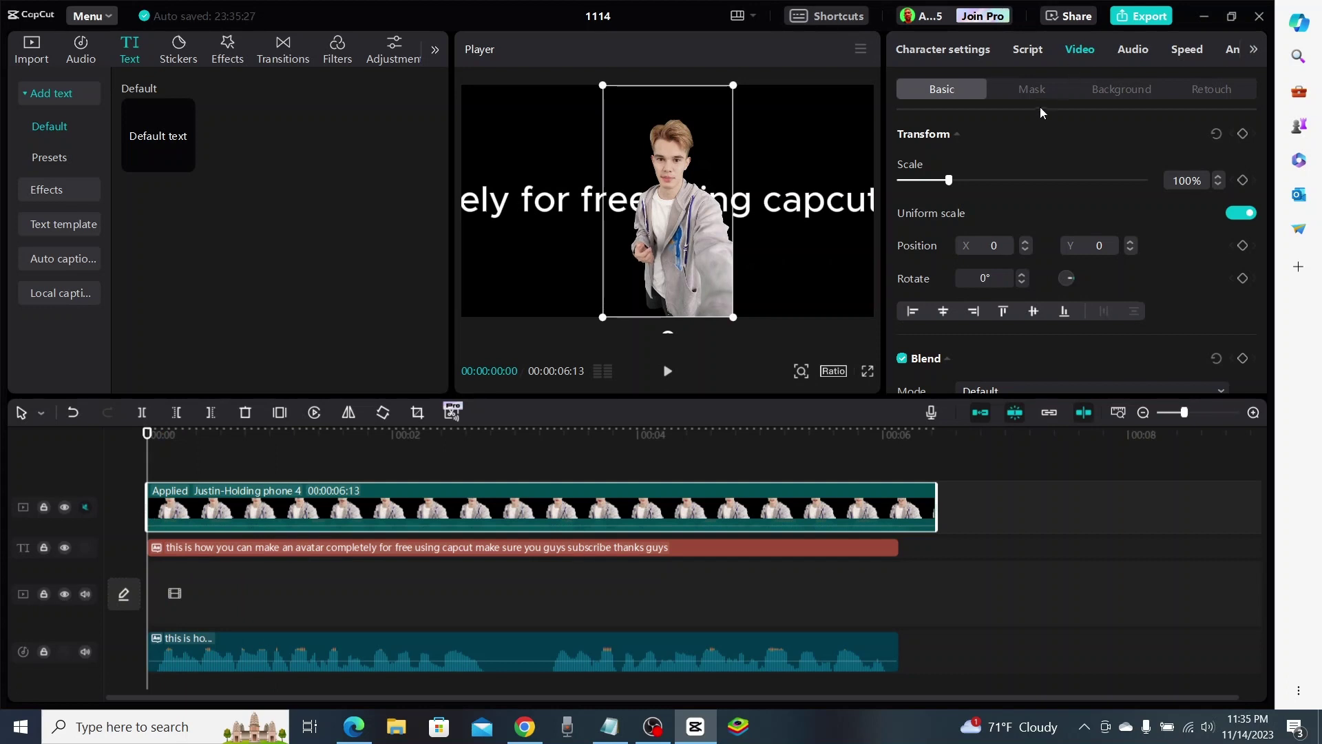
{"action": "left_click", "coordinate": [1030, 89]}
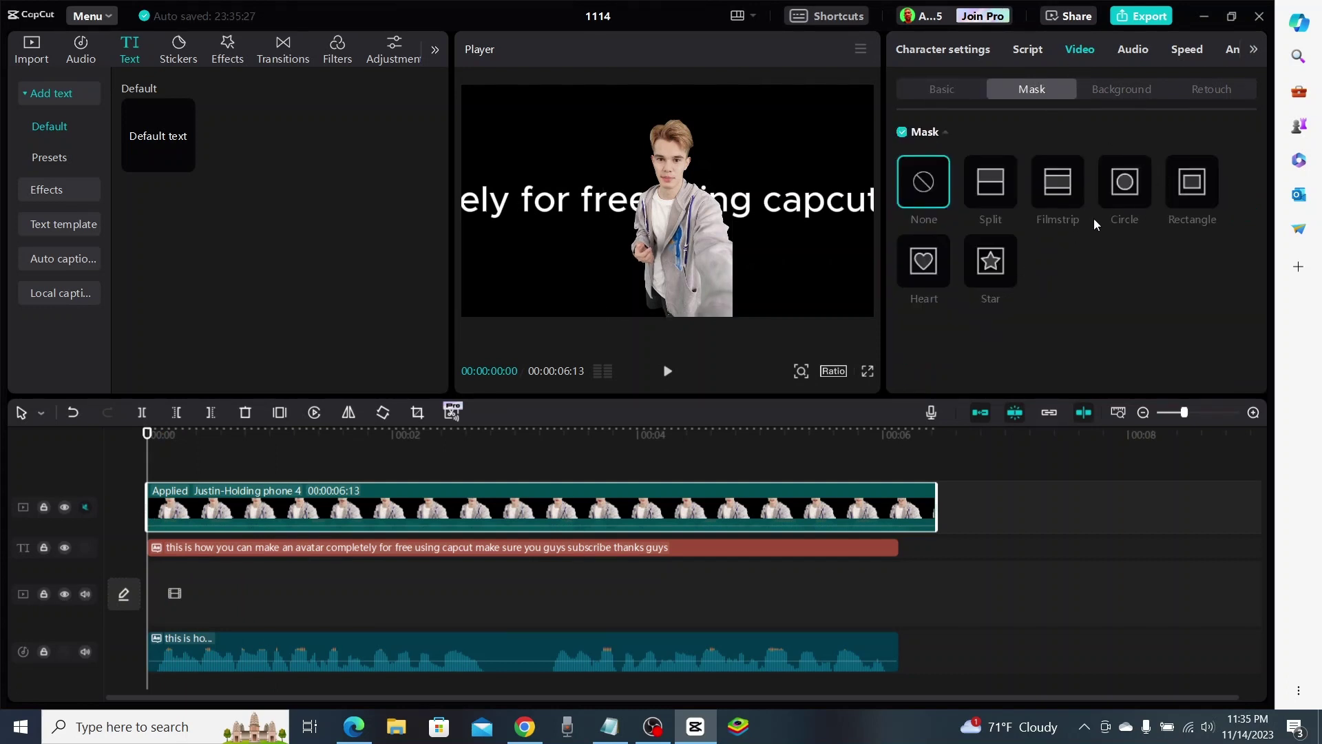
{"action": "left_click", "coordinate": [1127, 186]}
{"action": "left_click_drag", "start_coordinate": [682, 158], "coordinate": [628, 115]}
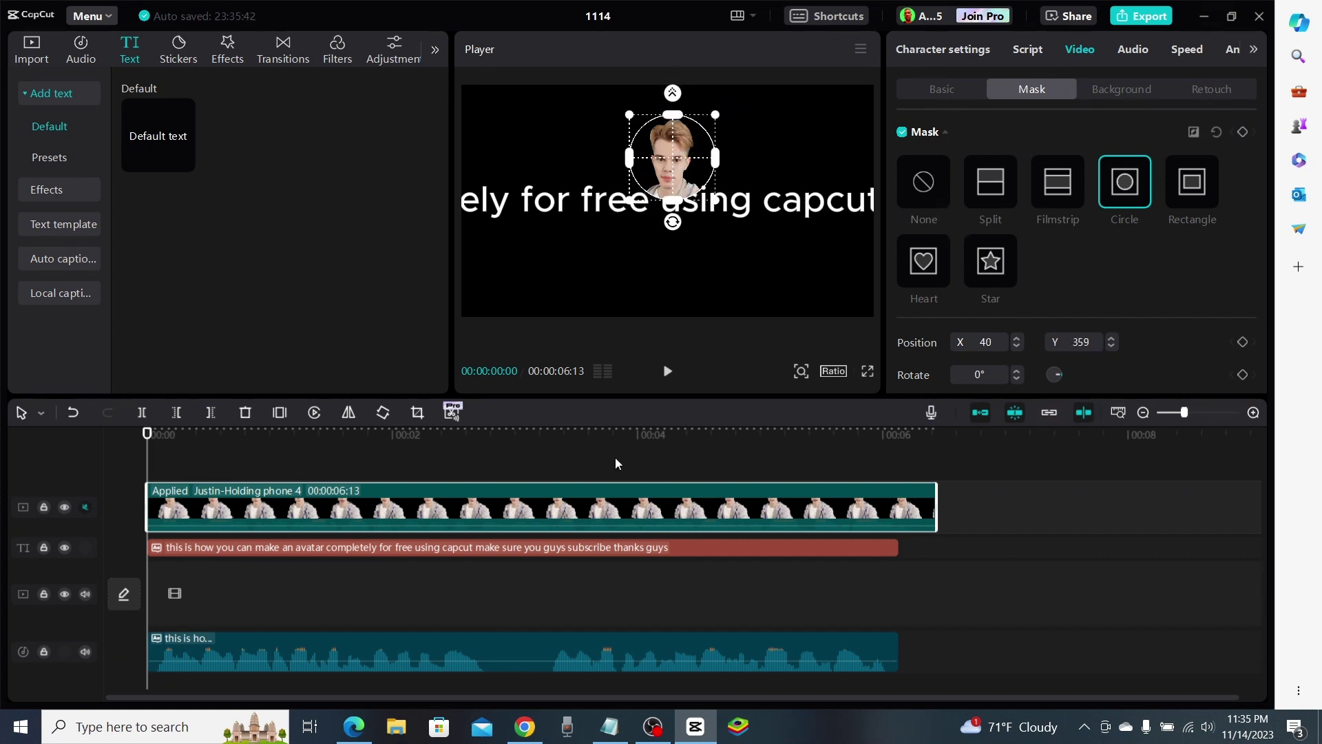
Step: Move the circular avatar to the lower-right corner at X 1312, Y -949
{"action": "left_click", "coordinate": [977, 571]}
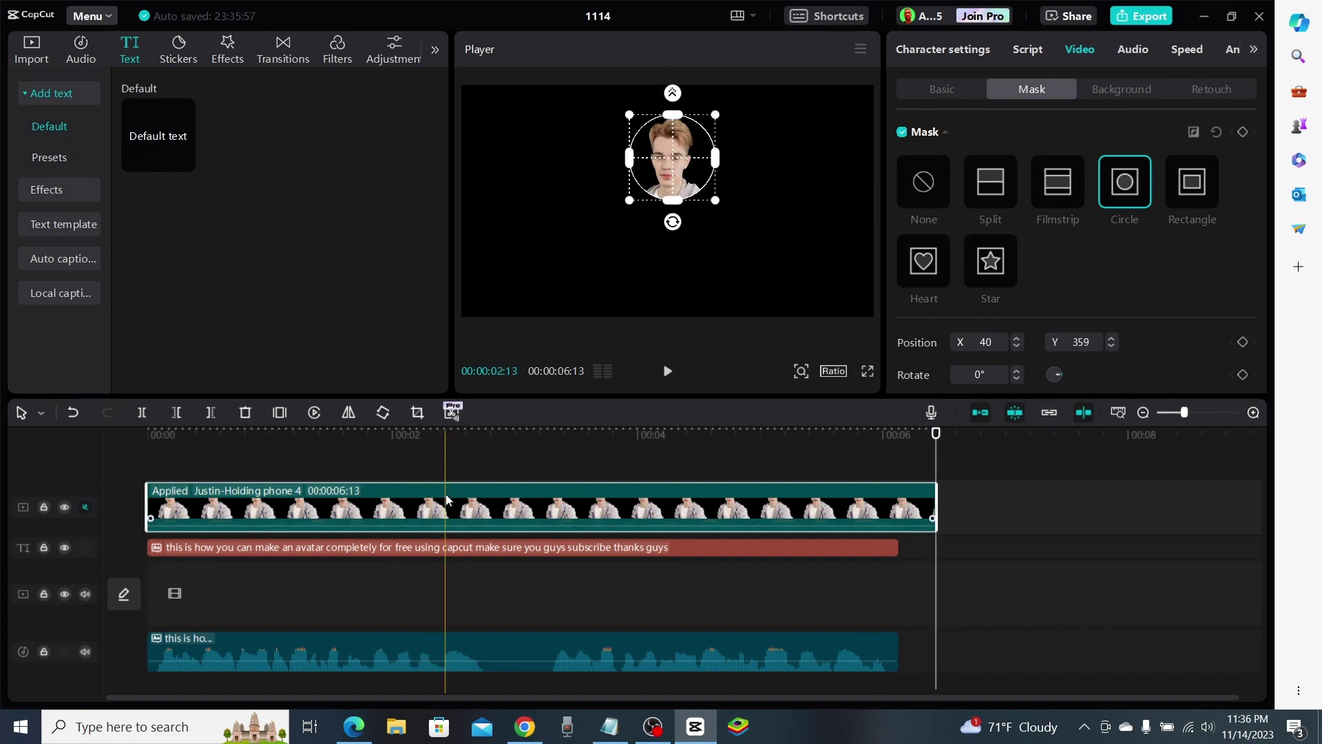
{"action": "left_click", "coordinate": [486, 452]}
{"action": "left_click_drag", "start_coordinate": [736, 193], "coordinate": [811, 254]}
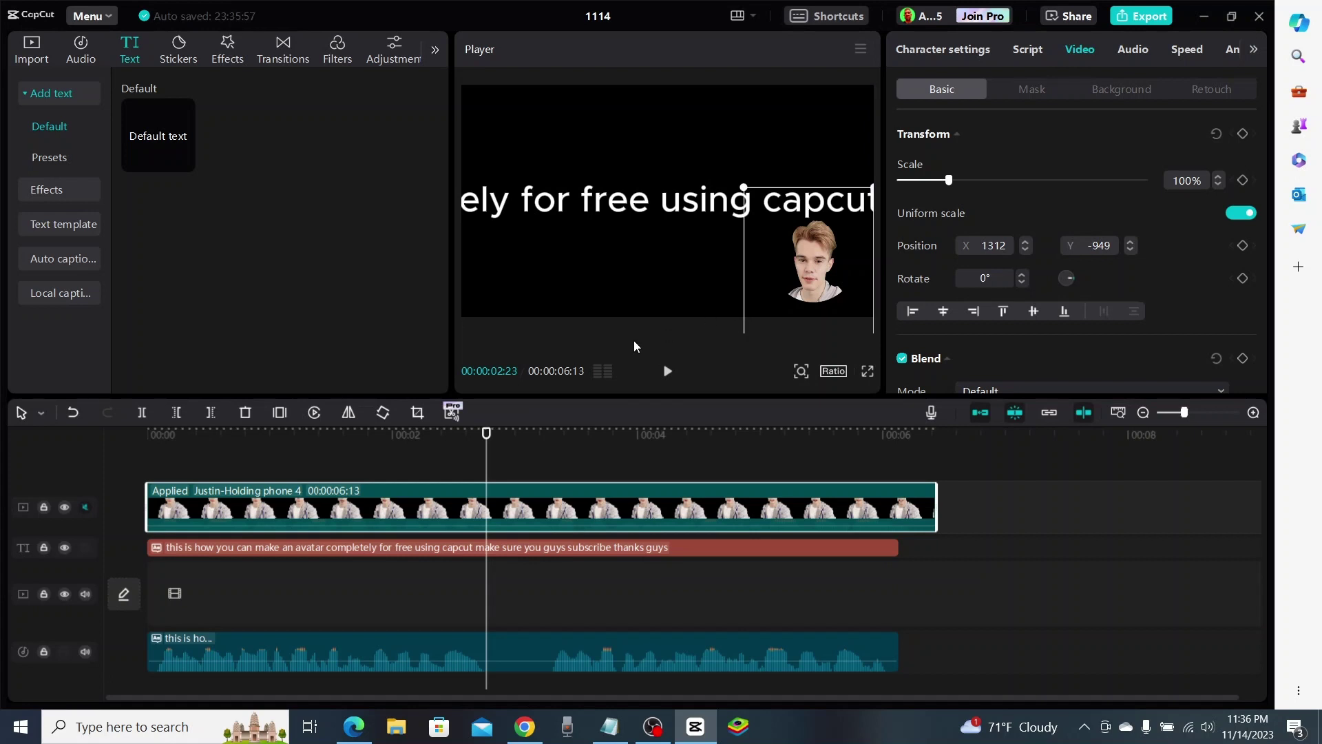
{"action": "left_click", "coordinate": [667, 372]}
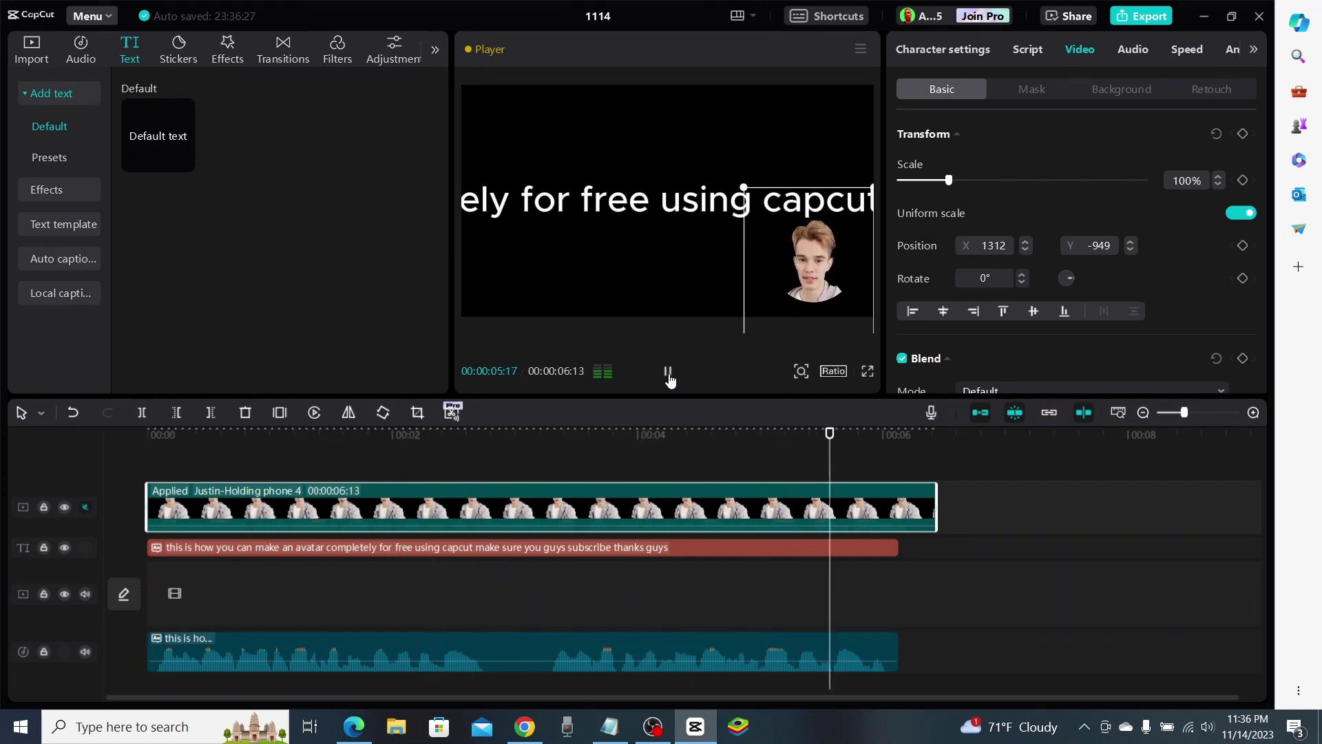
{"action": "left_click", "coordinate": [667, 376]}
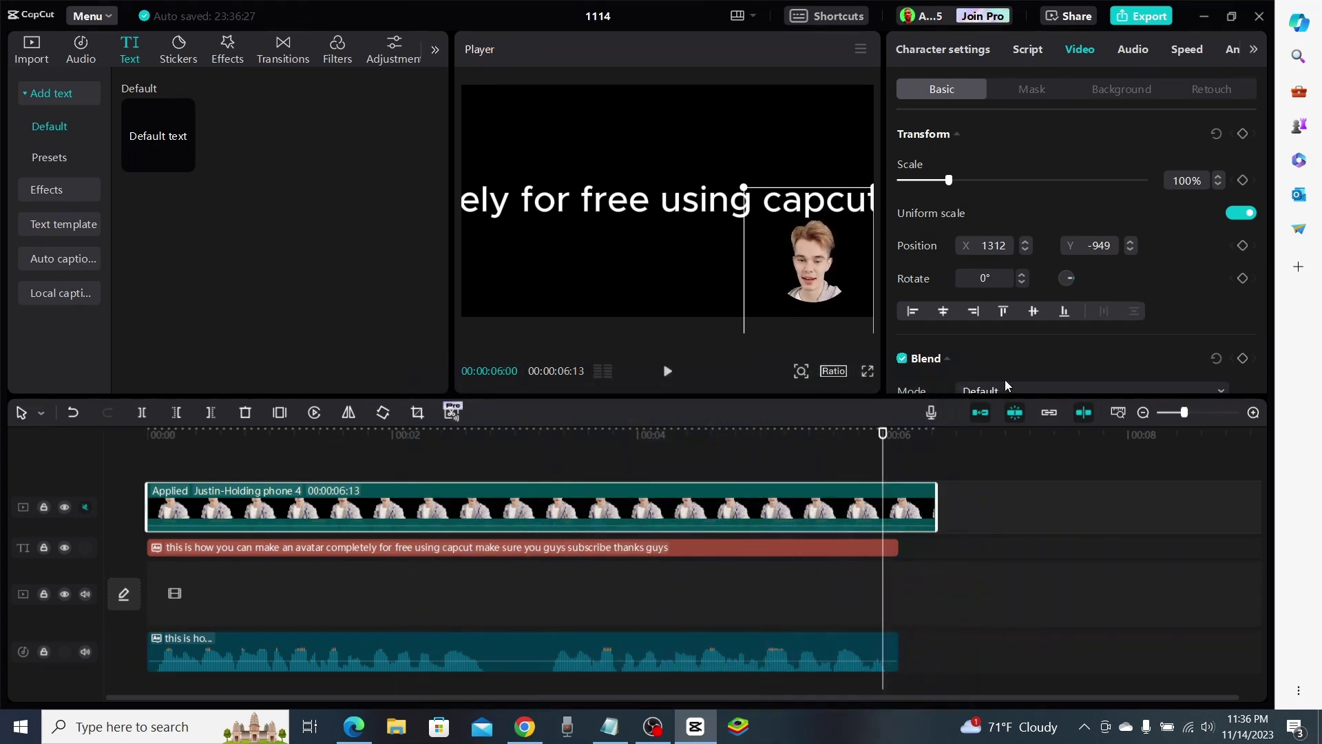